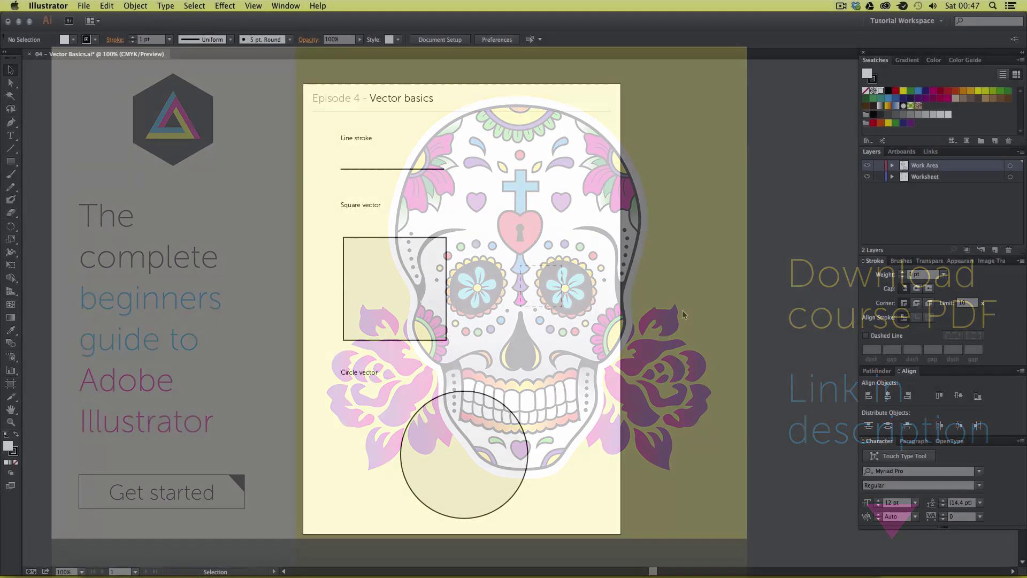
# Step: Switch to Finder and open the CC version of the Vector Basics file from 01 – INTRODUCTION > 04 – VECTOR BASICS > VERSIONS > 01 – CC
pyautogui.press('super+Tab')
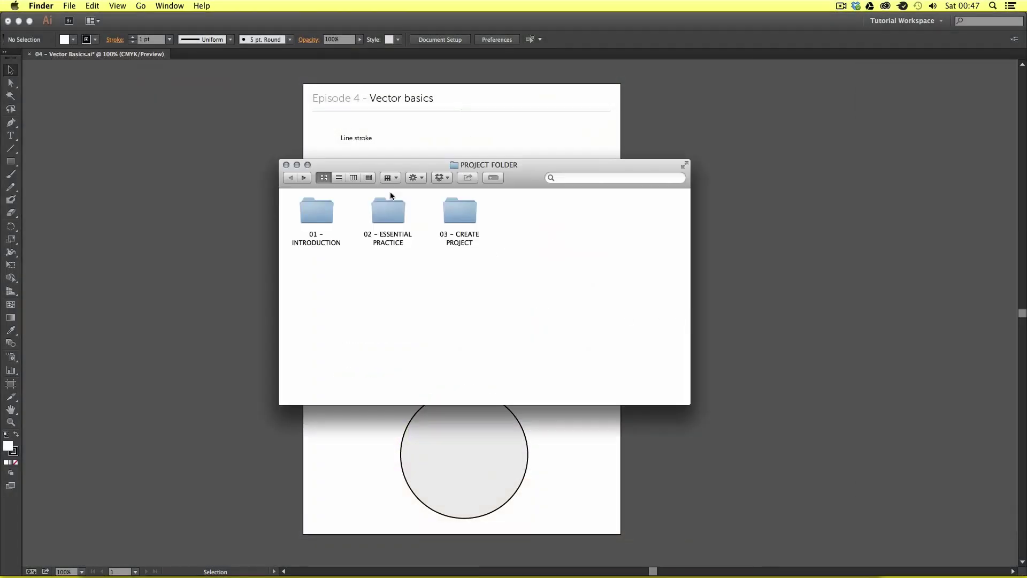
pyautogui.doubleClick(314, 209)
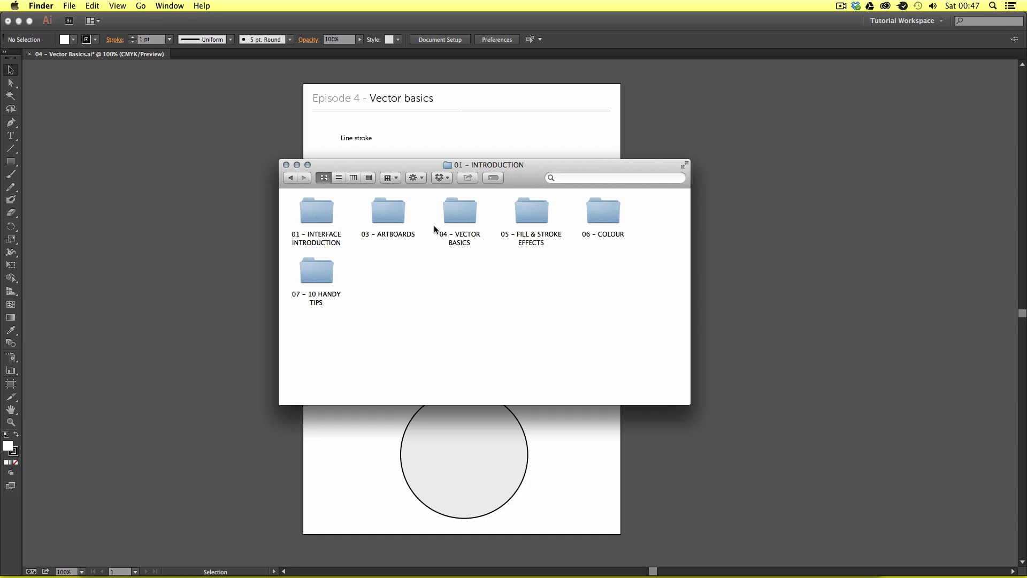
pyautogui.click(457, 214)
pyautogui.doubleClick(456, 210)
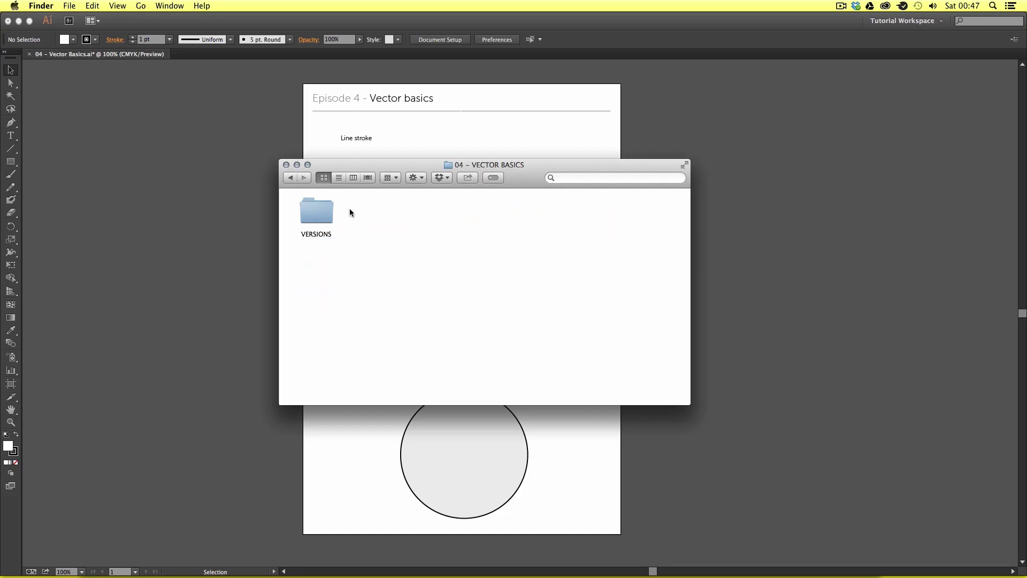
pyautogui.doubleClick(312, 209)
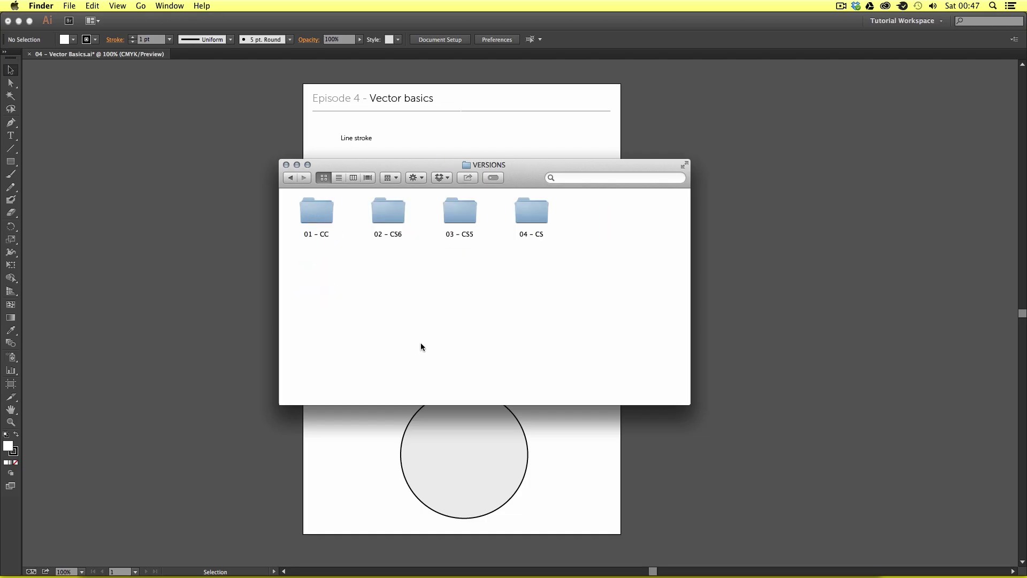
pyautogui.doubleClick(319, 214)
pyautogui.doubleClick(319, 214)
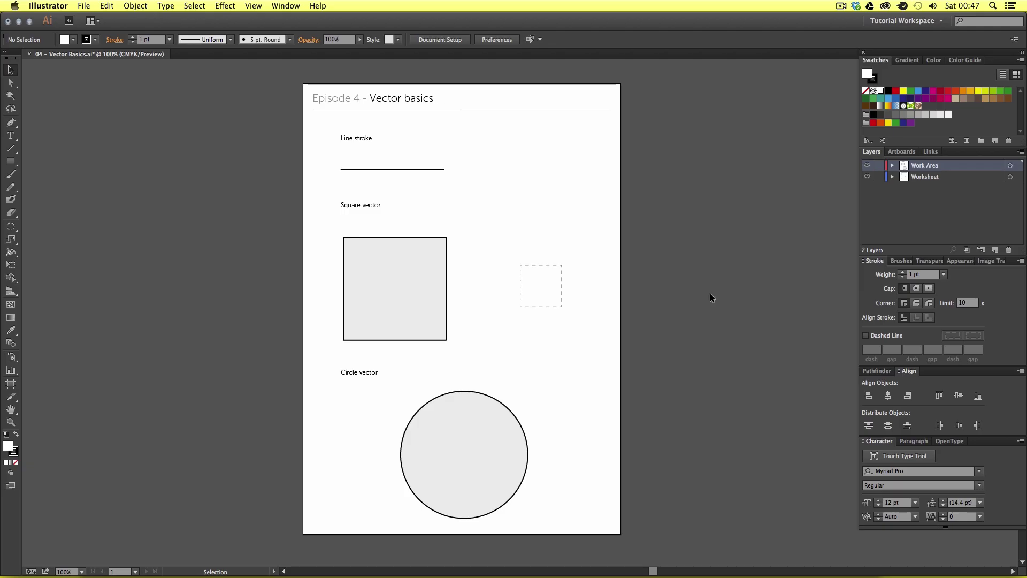
# Step: Examine the line stroke and square vector sections of the worksheet up close
pyautogui.press('z')
pyautogui.moveTo(292, 115)
pyautogui.mouseDown()
pyautogui.moveTo(412, 254)
pyautogui.moveTo(518, 304)
pyautogui.mouseUp()
pyautogui.moveTo(556, 263); pyautogui.dragTo(482, 270)
pyautogui.press('v')
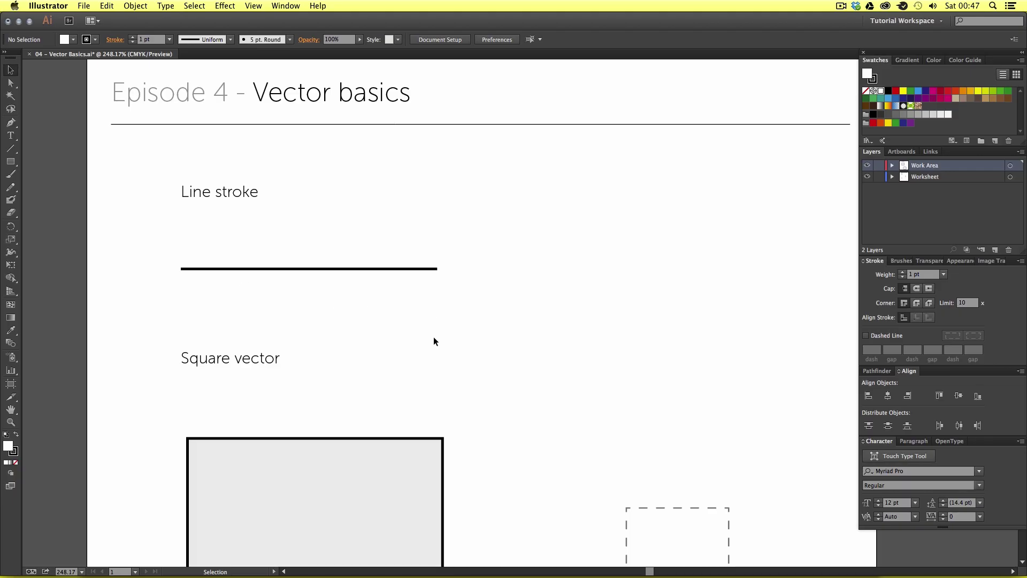
pyautogui.moveTo(509, 456); pyautogui.dragTo(498, 217)
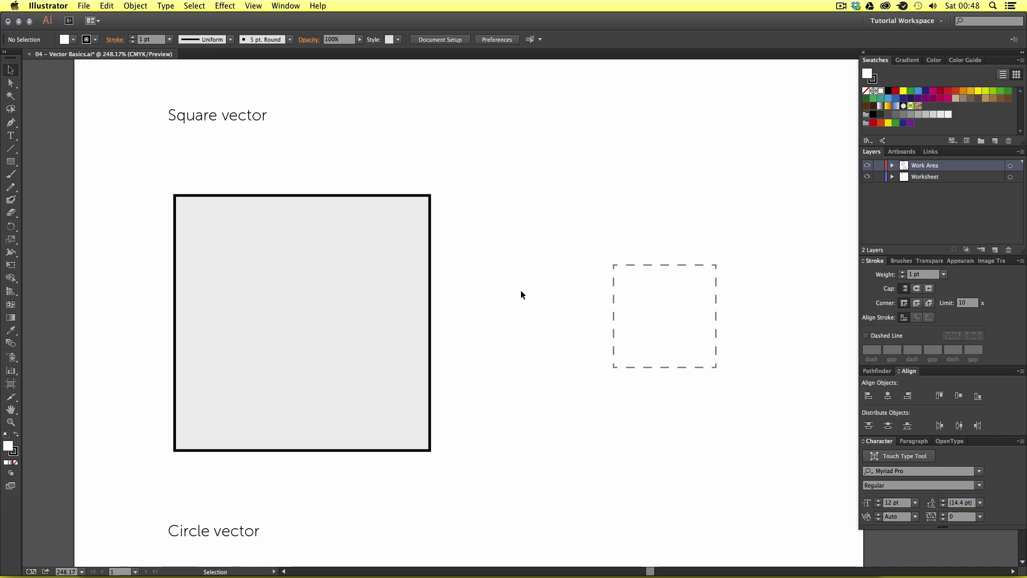
pyautogui.scroll(5, 507, 219)
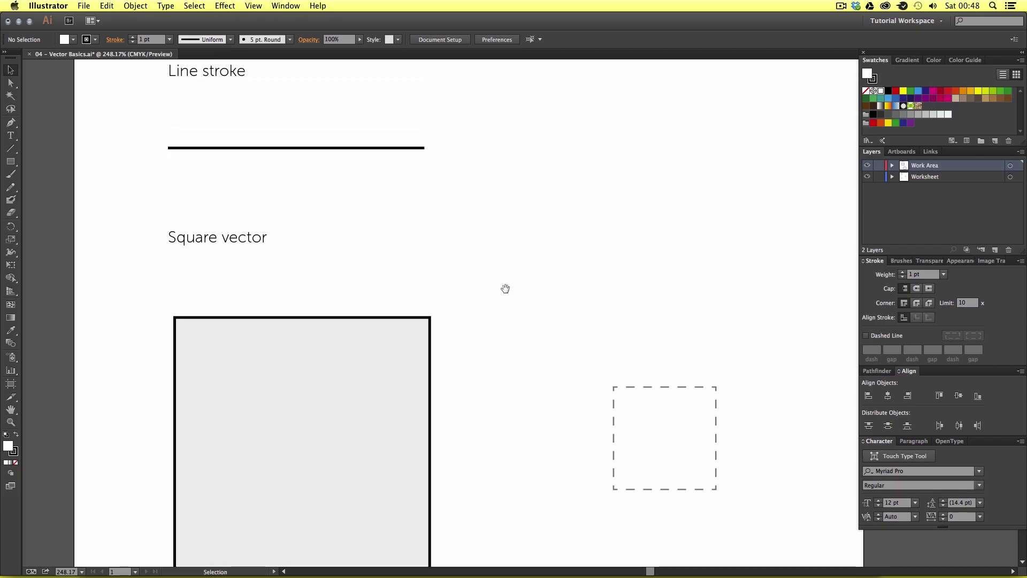
pyautogui.scroll(-4, 507, 287)
pyautogui.press('space')
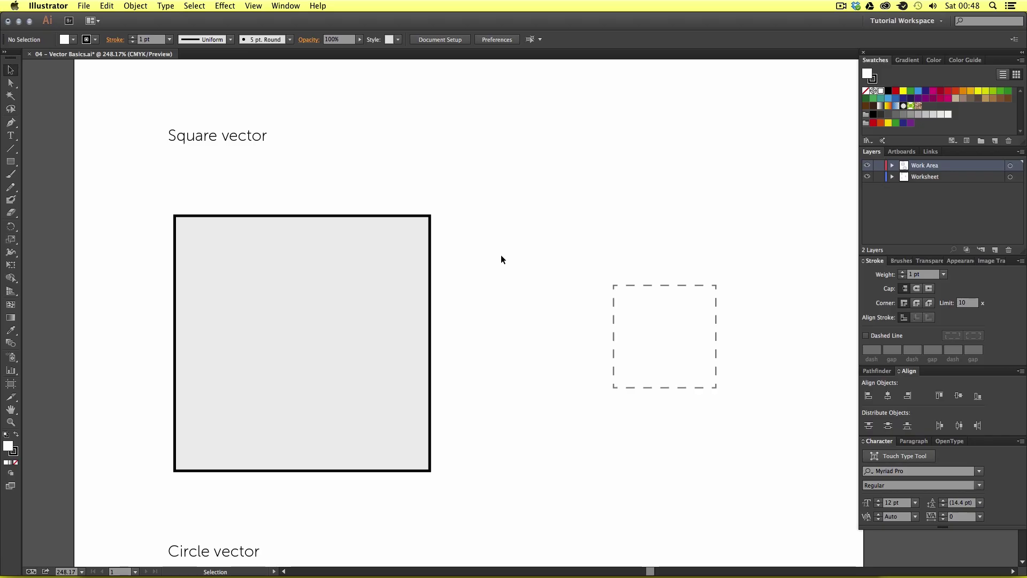
pyautogui.scroll(3, 501, 259)
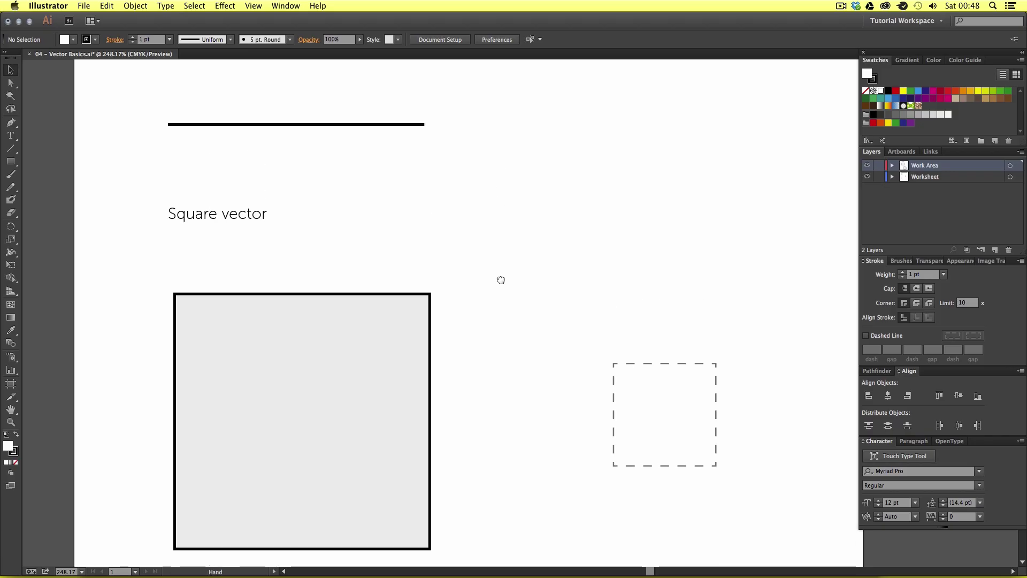
# Step: Inspect the line under Line stroke and the gray square under Square vector by selecting each in turn
pyautogui.click(353, 200)
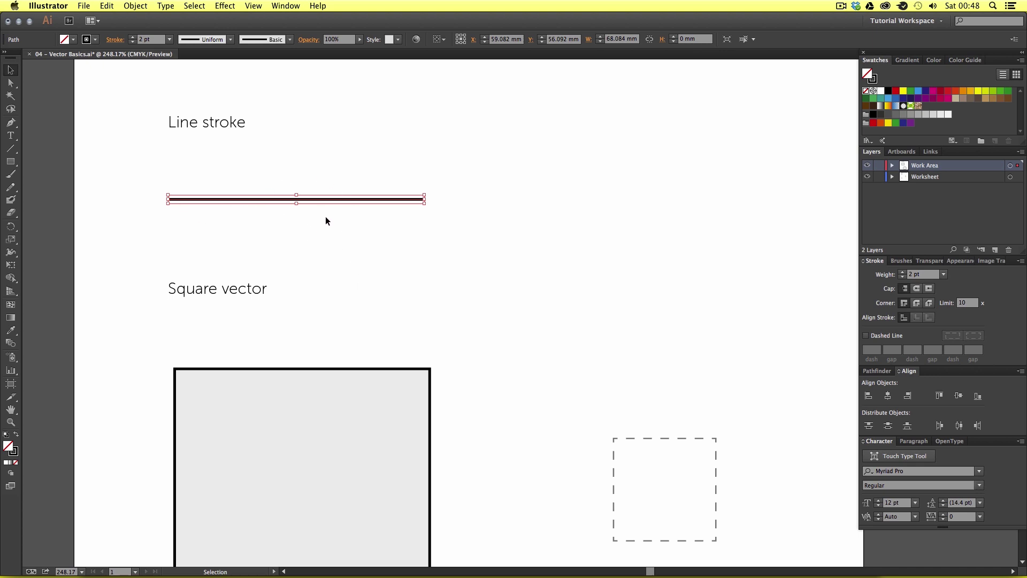
pyautogui.click(486, 392)
pyautogui.moveTo(485, 392); pyautogui.dragTo(463, 259)
pyautogui.click(342, 260)
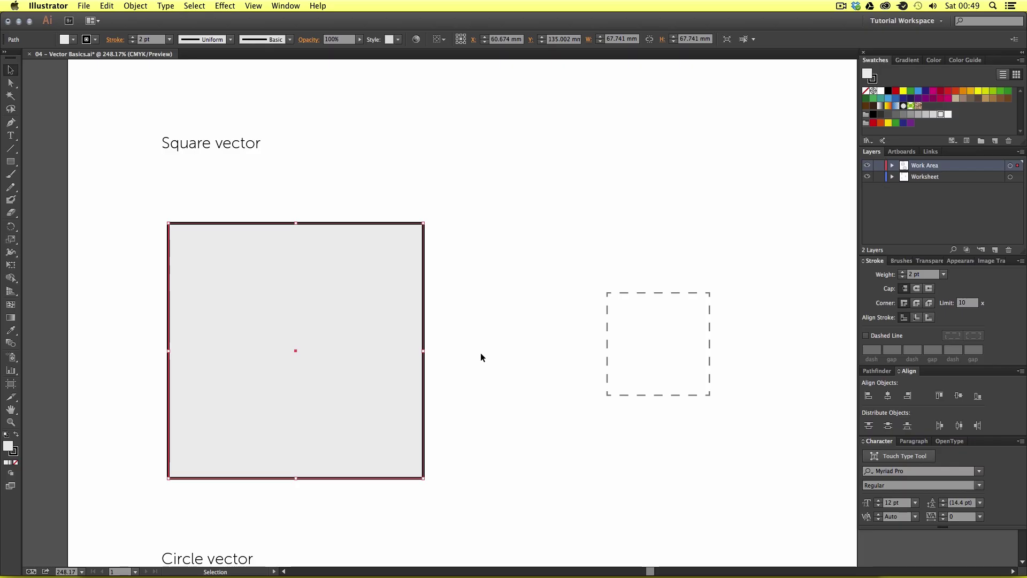
# Step: Show the whole artboard and make the Worksheet layer the active layer
pyautogui.press('z')
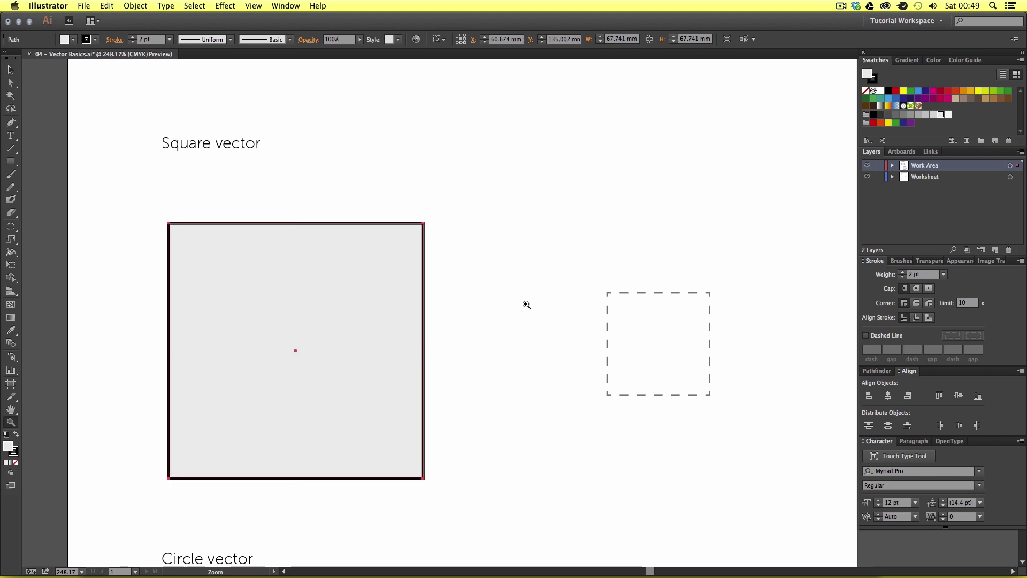
pyautogui.keyDown('alt'); pyautogui.click(520, 295); pyautogui.keyUp('alt')
pyautogui.keyDown('alt'); pyautogui.click(522, 294); pyautogui.keyUp('alt')
pyautogui.keyDown('alt'); pyautogui.click(523, 294); pyautogui.keyUp('alt')
pyautogui.moveTo(580, 355); pyautogui.dragTo(555, 294)
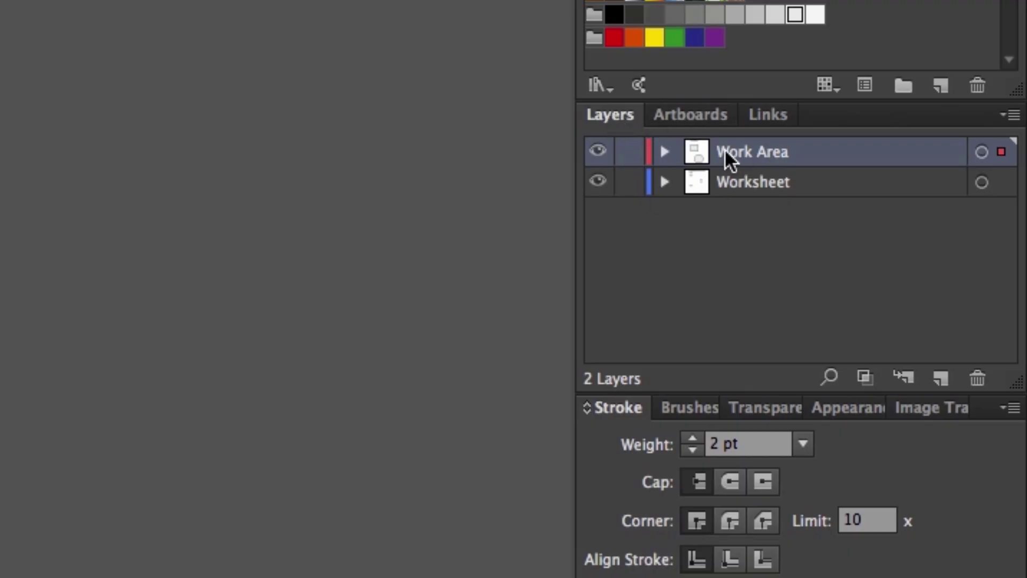
pyautogui.click(757, 179)
pyautogui.click(745, 154)
pyautogui.click(745, 176)
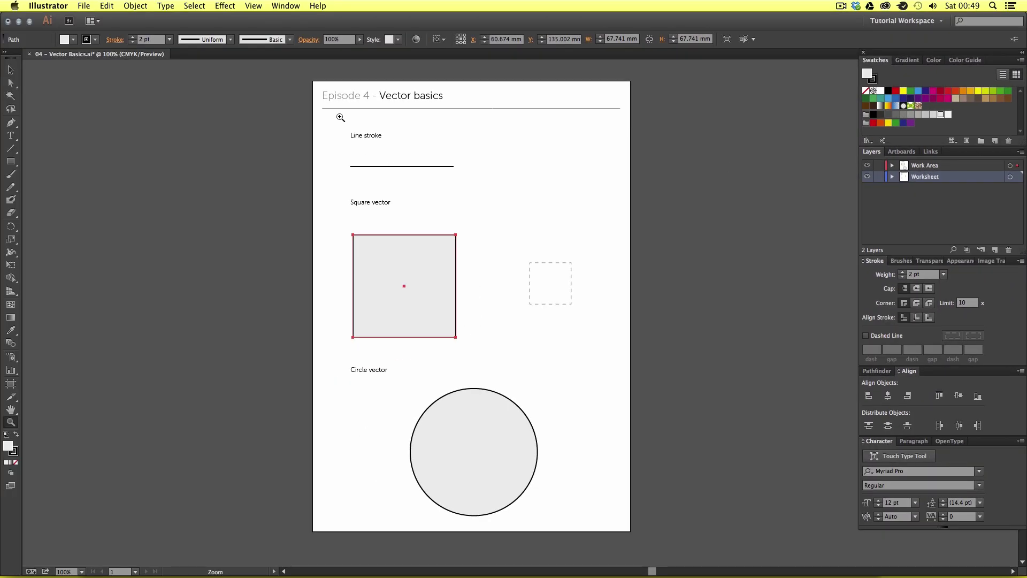
# Step: Check that the Layers window option is enabled and make Work Area the active layer
pyautogui.click(289, 8)
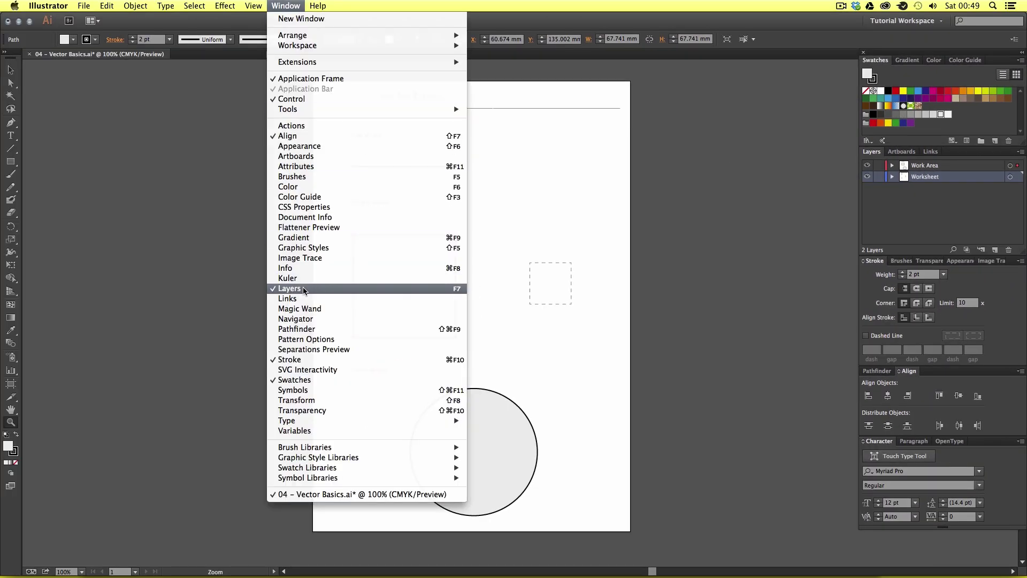
pyautogui.click(377, 290)
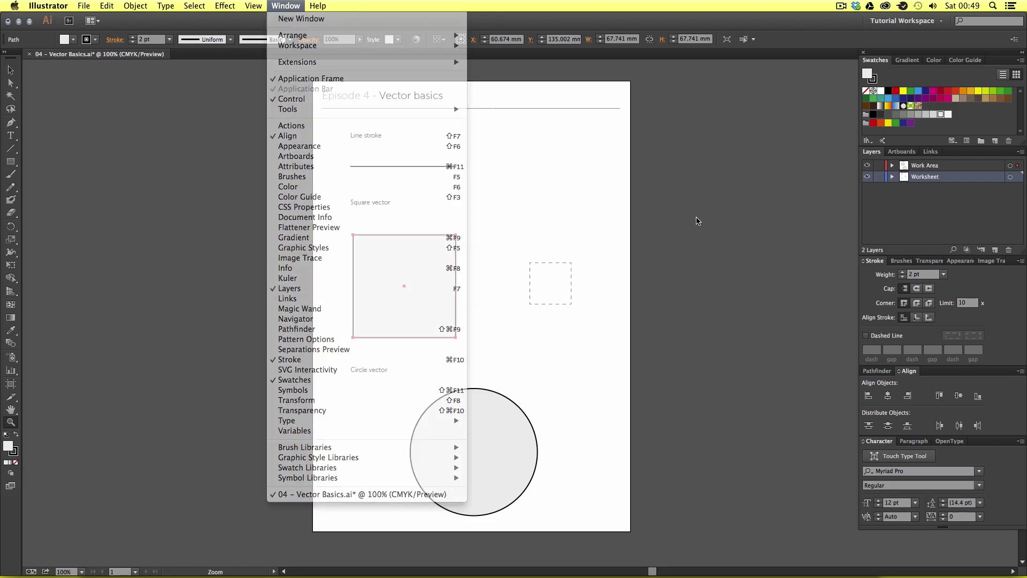
pyautogui.click(917, 167)
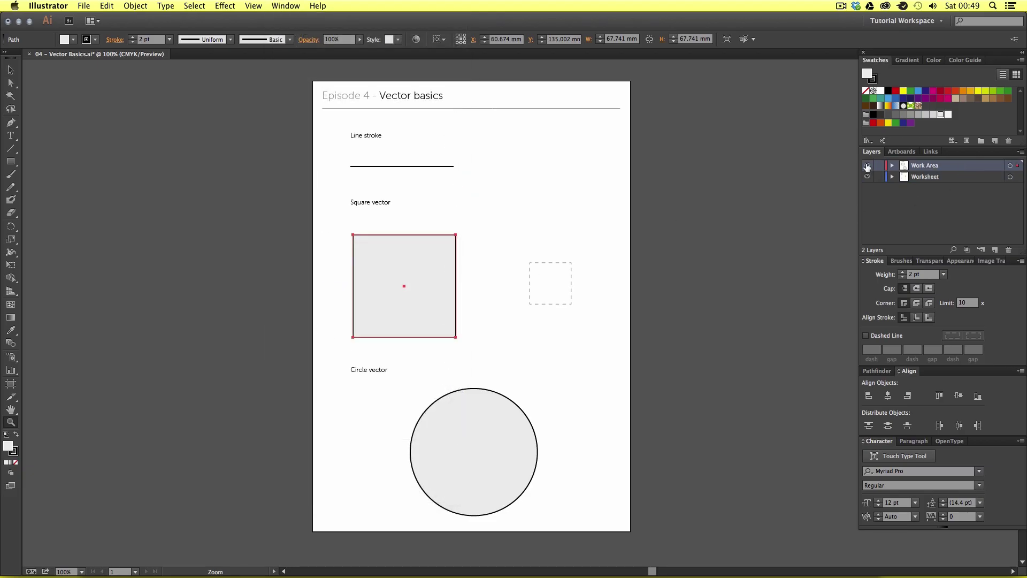
# Step: Toggle the Work Area layer's visibility off and on several times, leaving the layer visible
pyautogui.click(867, 166)
pyautogui.click(867, 166)
pyautogui.click(867, 166)
pyautogui.click(867, 166)
pyautogui.click(867, 166)
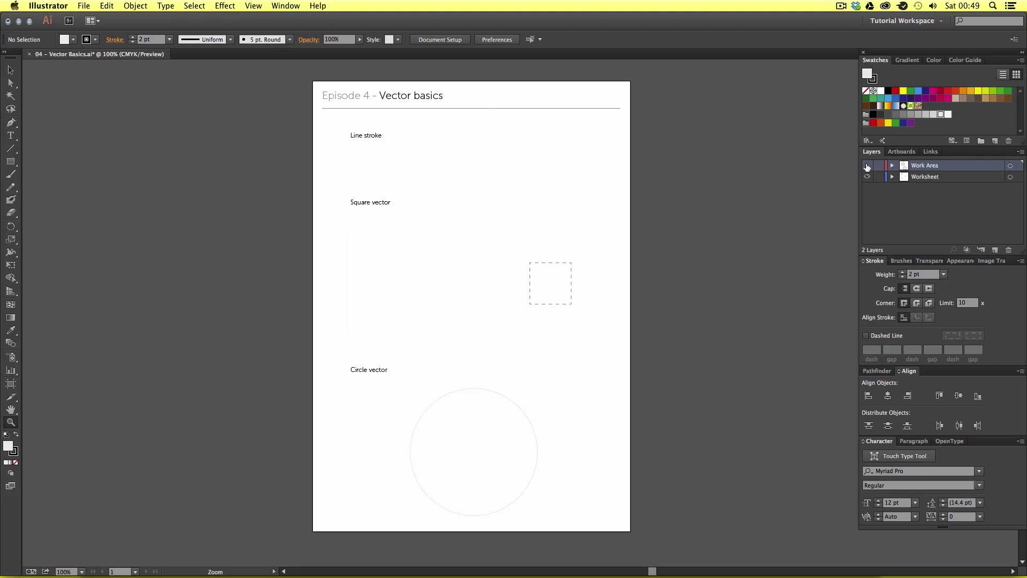
pyautogui.click(867, 166)
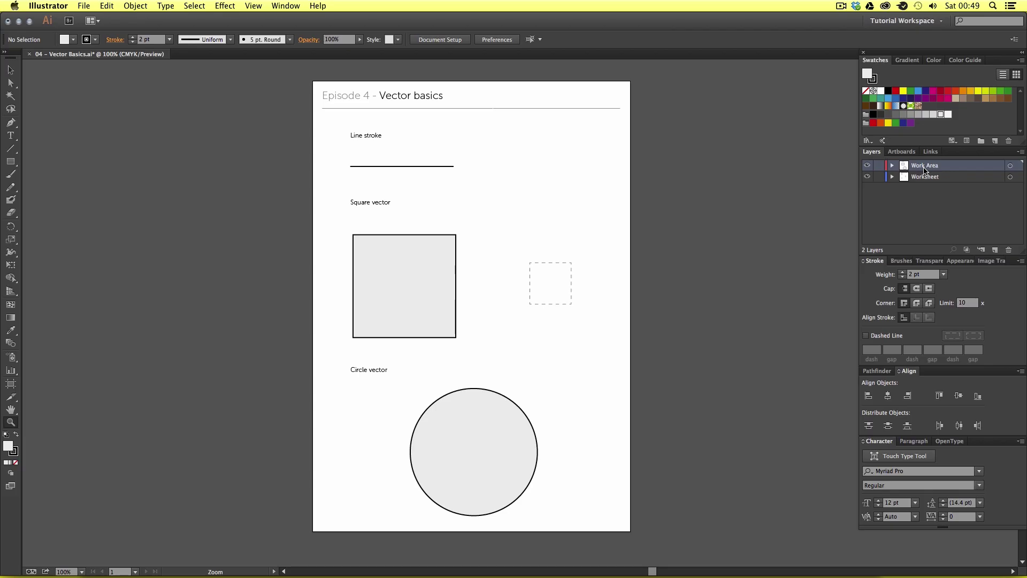
# Step: Select the gray square vector on the Work Area layer and view it enlarged beside the dashed square
pyautogui.press('v')
pyautogui.click(414, 263)
pyautogui.press('z')
pyautogui.moveTo(313, 171); pyautogui.dragTo(573, 411)
pyautogui.press('v')
pyautogui.hscroll(4, 556, 252)
pyautogui.scroll(-1, 556, 252)
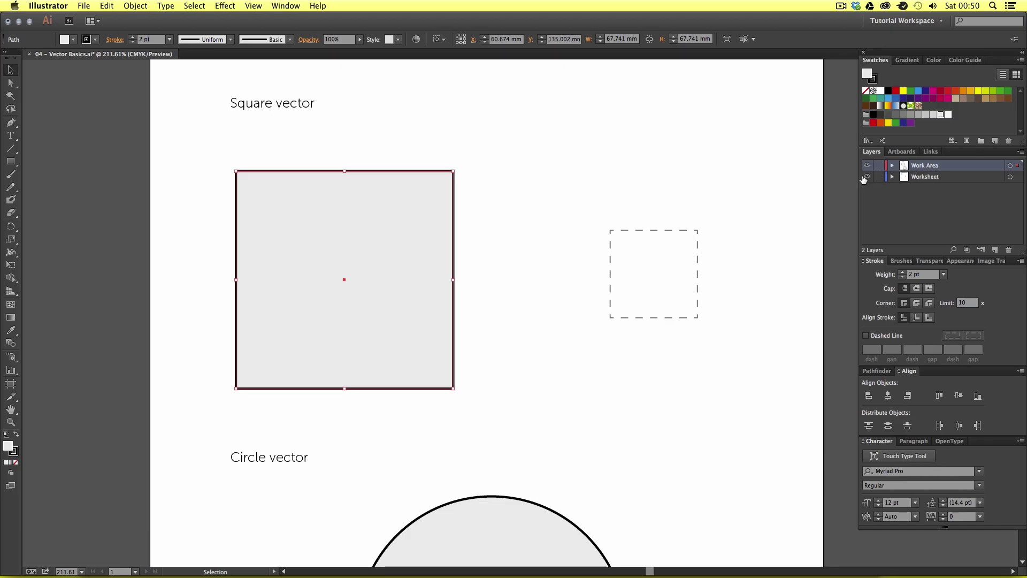
# Step: Select the dashed square to identify its layer, deselect it, and lock the Worksheet layer
pyautogui.click(697, 247)
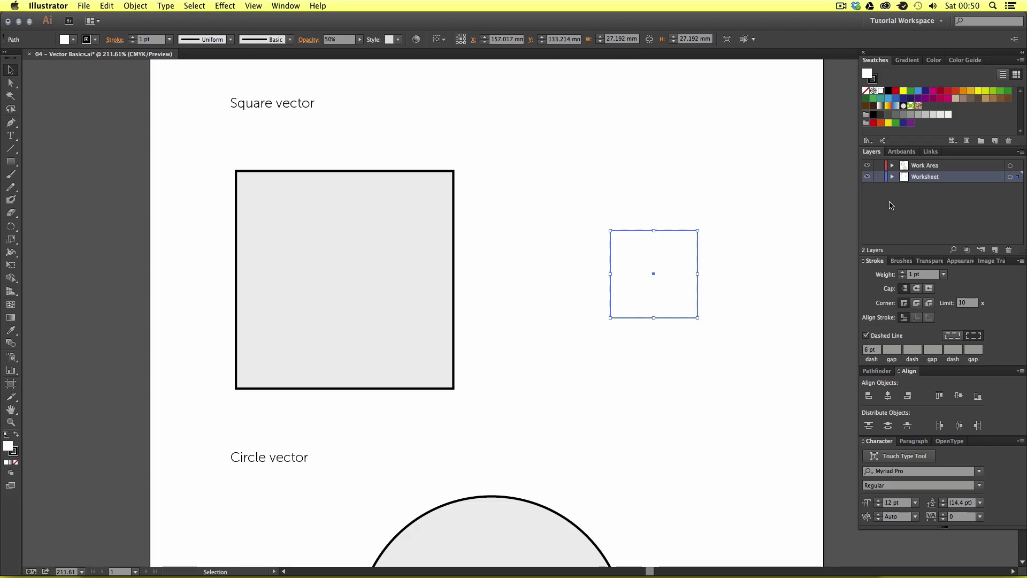
pyautogui.click(683, 179)
pyautogui.click(878, 177)
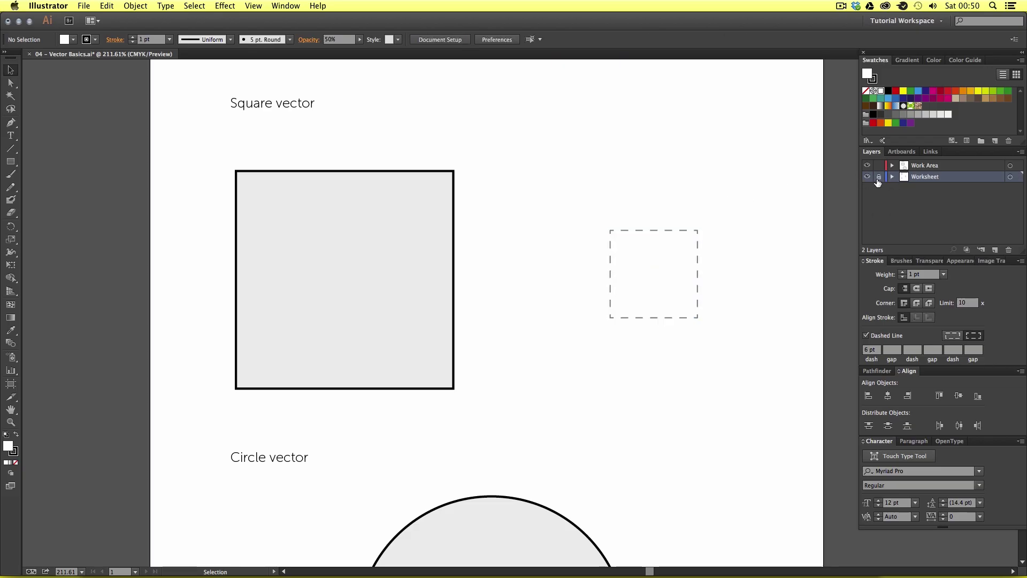
# Step: Select the gray square and move it to about X 59 mm, Y 132.7 mm
pyautogui.click(396, 262)
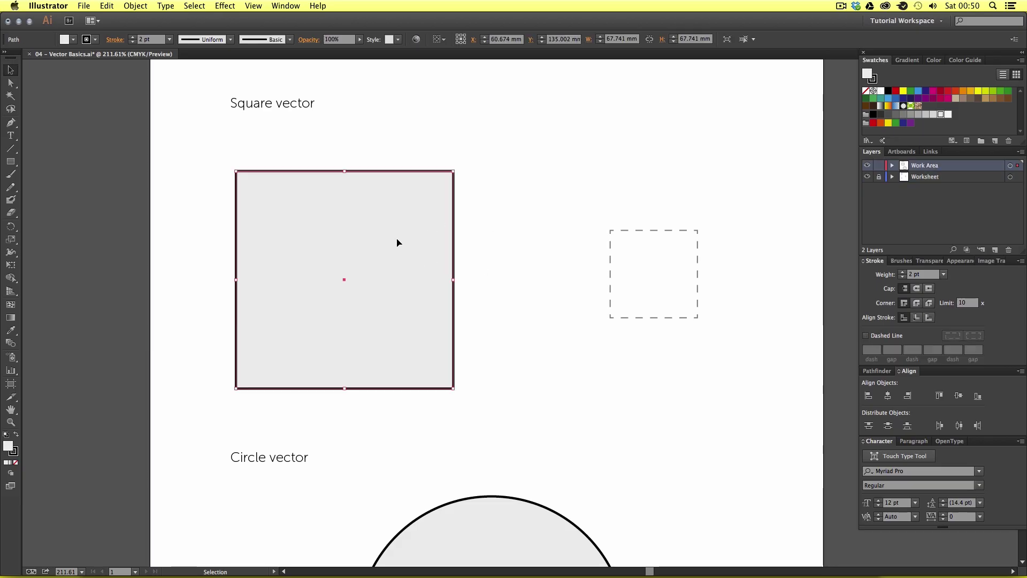
pyautogui.moveTo(368, 276); pyautogui.dragTo(406, 337)
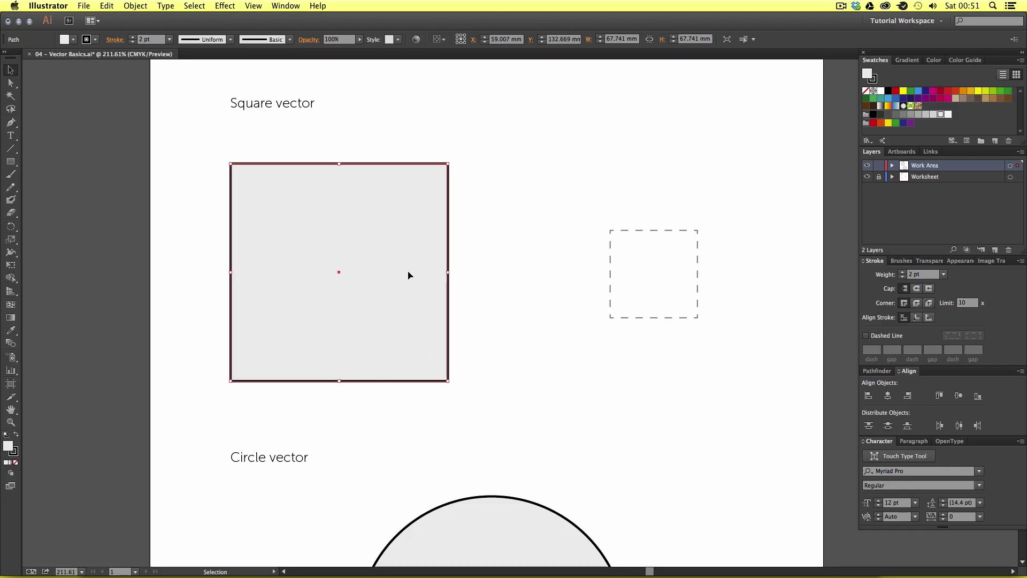
# Step: Resize the gray square with its side, bottom and corner handles to about 34.3 × 42.2 mm
pyautogui.moveTo(447, 271); pyautogui.dragTo(316, 272)
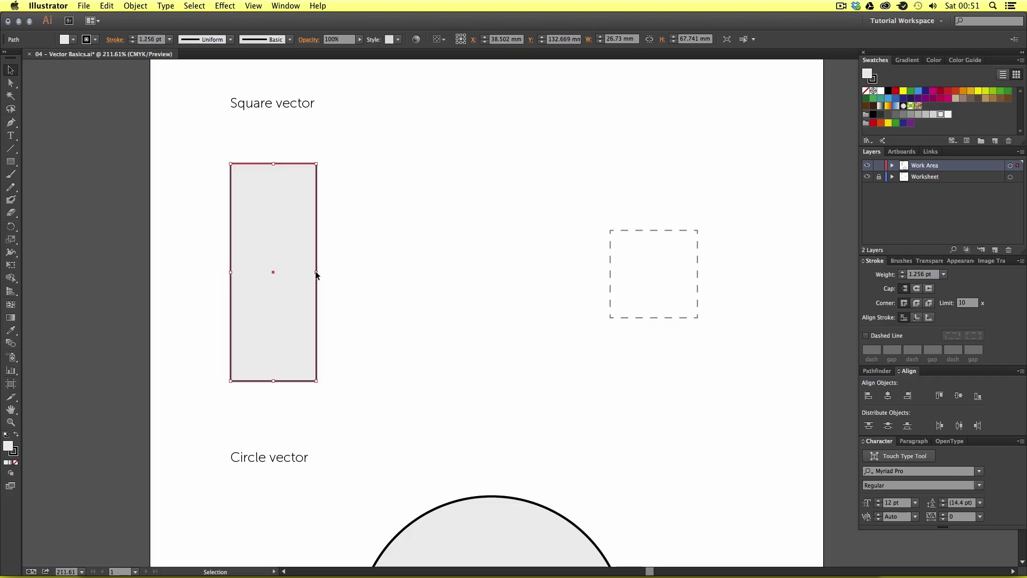
pyautogui.moveTo(273, 380); pyautogui.dragTo(273, 303)
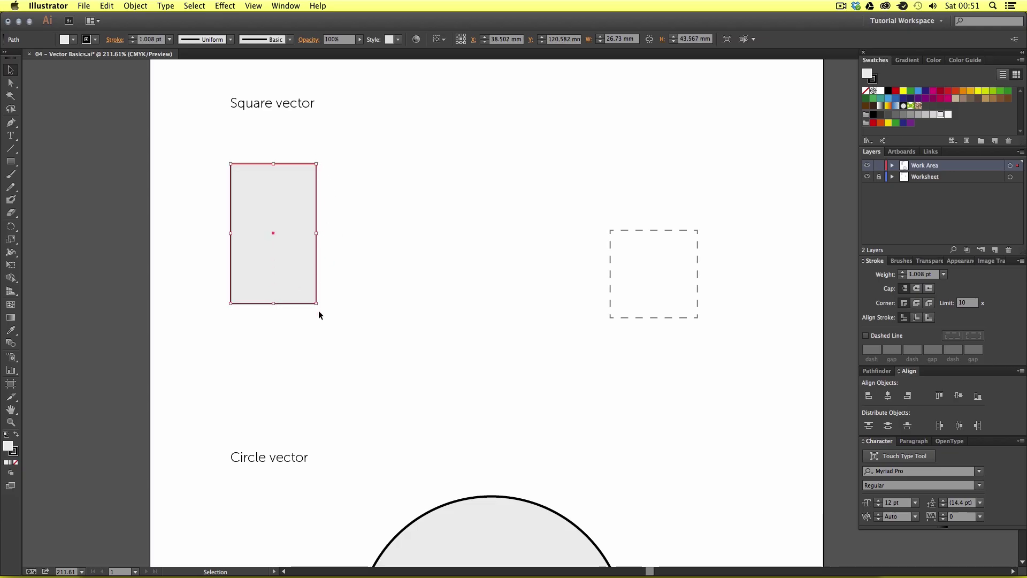
pyautogui.moveTo(316, 303); pyautogui.dragTo(341, 300)
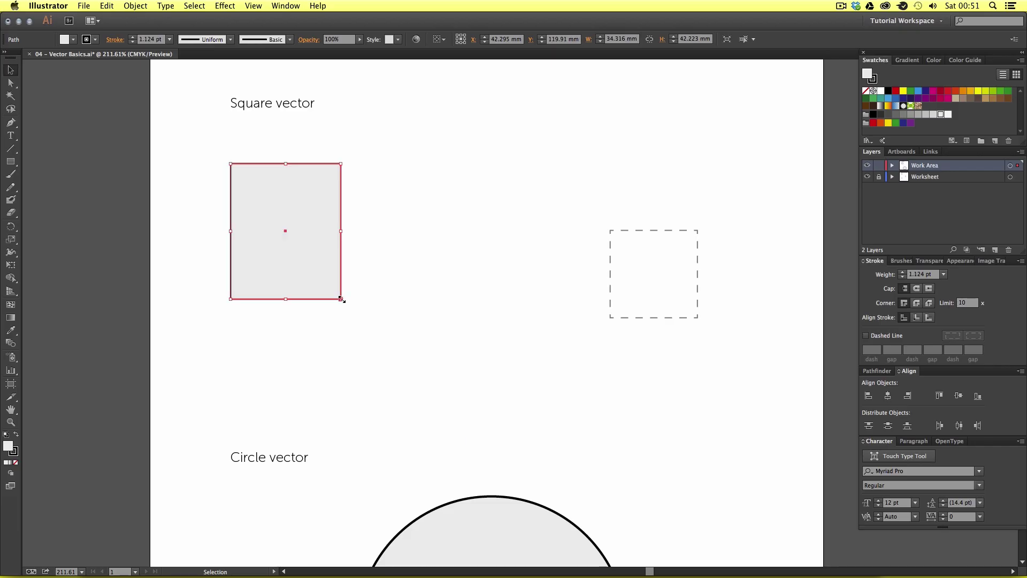
# Step: Undo all the handle resizes of the gray square
pyautogui.press('super+z')
pyautogui.press('super+z')
pyautogui.press('super+z')
pyautogui.press('super+z')
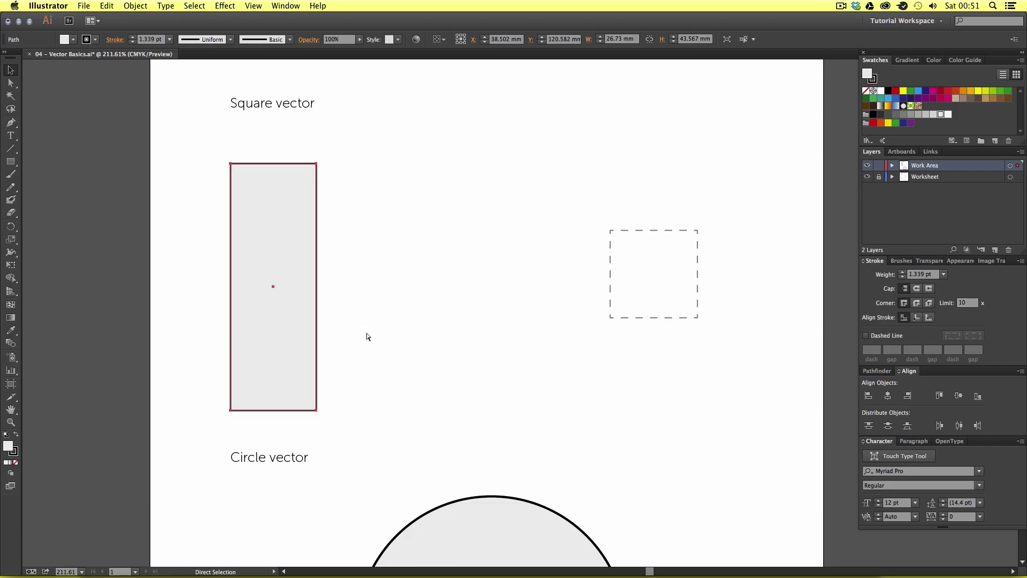
pyautogui.press('super+z')
pyautogui.press('super+z')
pyautogui.press('super+z')
pyautogui.press('super+z')
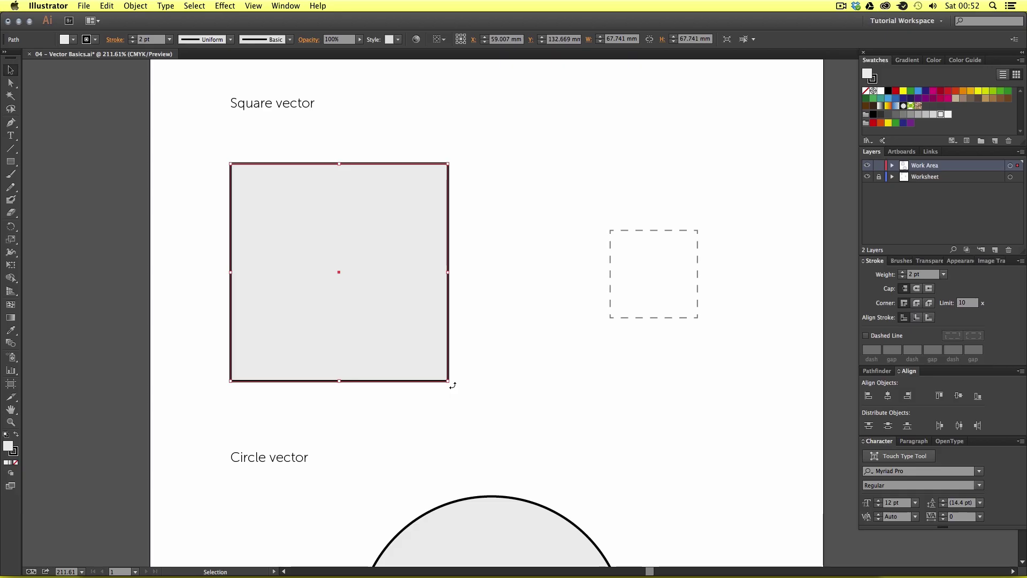
# Step: Rotate the gray square freehand about its center, and undo the rotation
pyautogui.moveTo(451, 381); pyautogui.dragTo(262, 143)
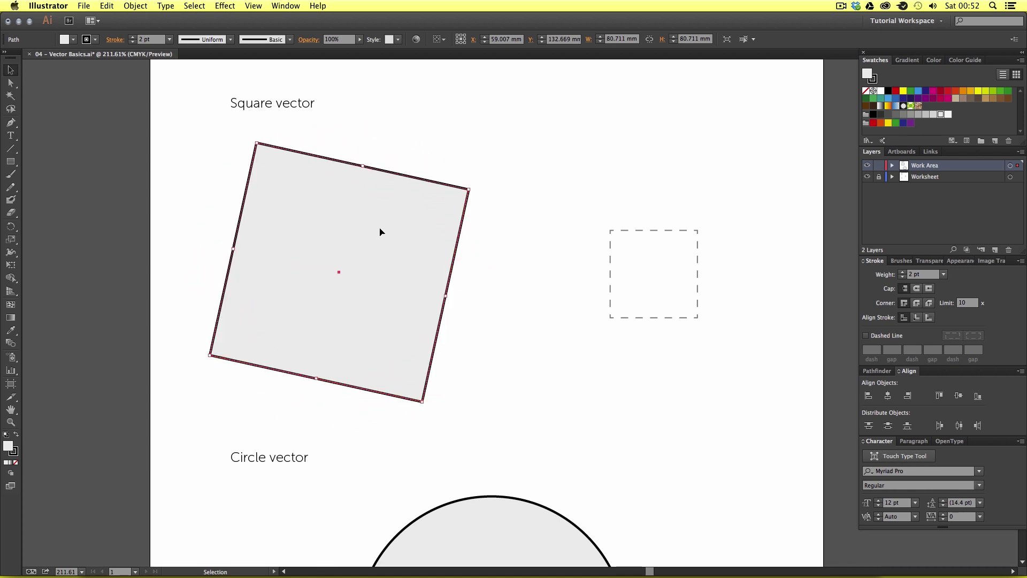
pyautogui.press('super+z')
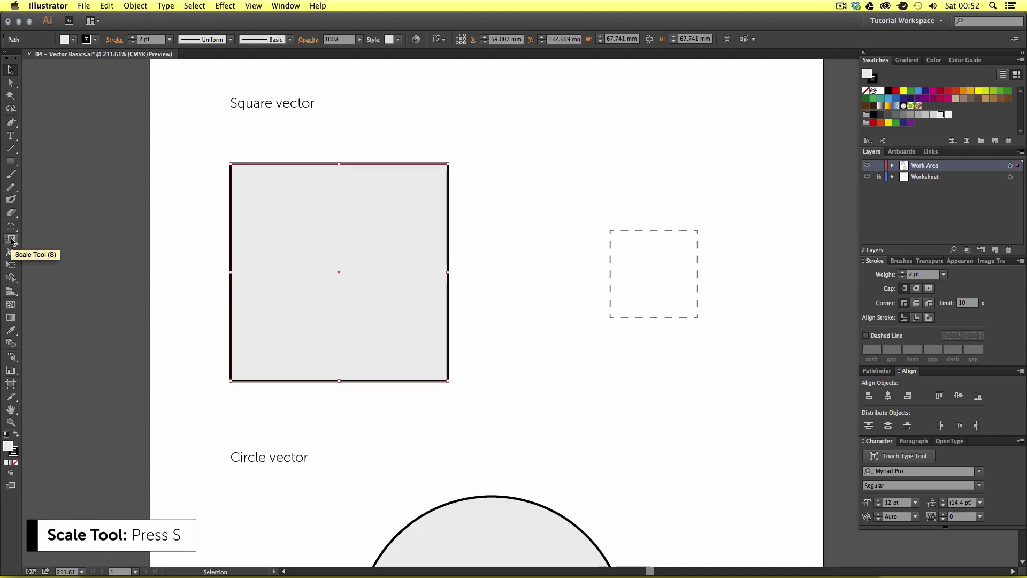
# Step: Scale the gray square about its center with the Scale tool to about 25.7 × 83.7 mm, and undo the scaling
pyautogui.press('s')
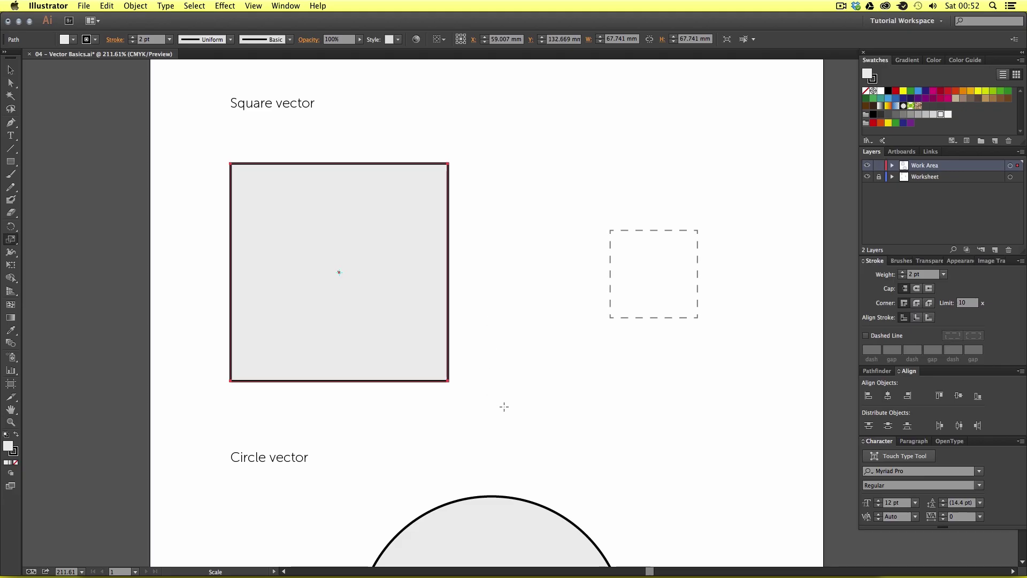
pyautogui.moveTo(512, 417); pyautogui.dragTo(406, 455)
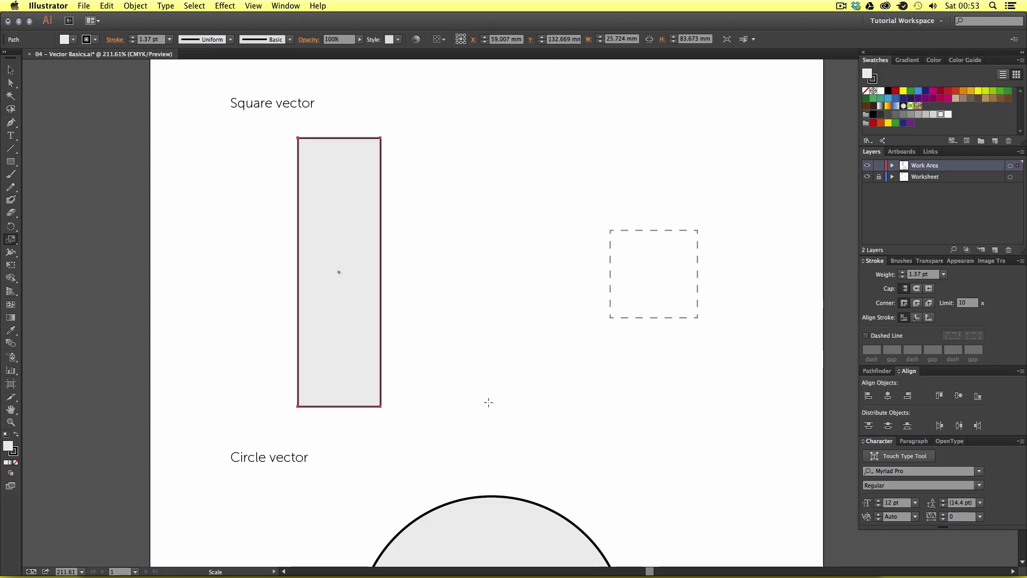
pyautogui.press('v')
pyautogui.press('super+z')
# Step: Try scaling the gray square proportionally about its center, and try a freehand rotation that is undone
pyautogui.press('s')
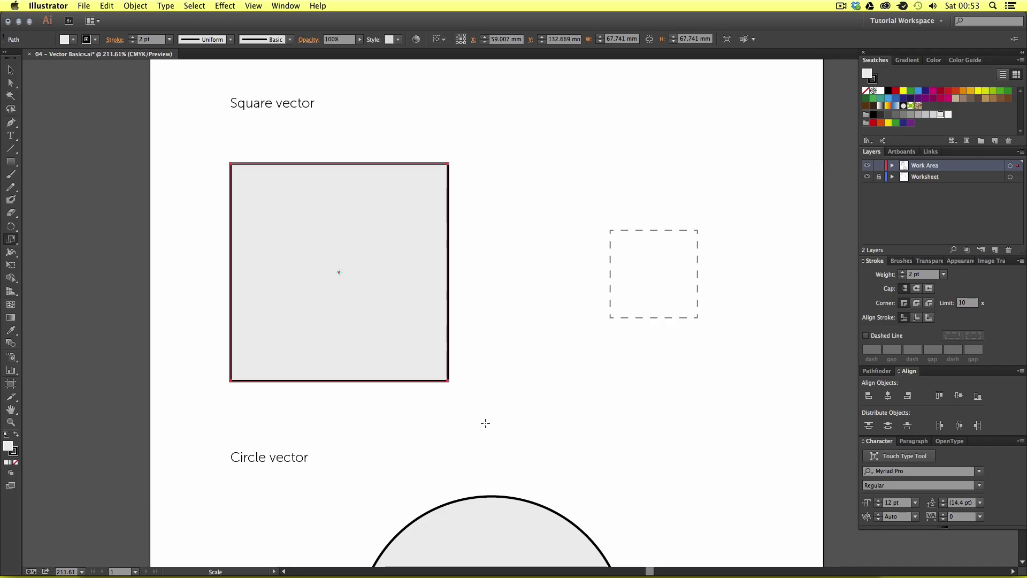
pyautogui.moveTo(493, 430)
pyautogui.mouseDown()
pyautogui.moveTo(464, 380)
pyautogui.moveTo(455, 421)
pyautogui.moveTo(457, 380)
pyautogui.moveTo(388, 462)
pyautogui.moveTo(397, 433)
pyautogui.moveTo(392, 451)
pyautogui.moveTo(466, 422)
pyautogui.moveTo(458, 403)
pyautogui.moveTo(489, 431)
pyautogui.moveTo(423, 376)
pyautogui.moveTo(495, 428)
pyautogui.moveTo(422, 346)
pyautogui.moveTo(403, 377)
pyautogui.moveTo(380, 367)
pyautogui.moveTo(408, 364)
pyautogui.moveTo(403, 335)
pyautogui.moveTo(454, 383)
pyautogui.moveTo(396, 325)
pyautogui.moveTo(487, 399)
pyautogui.moveTo(387, 325)
pyautogui.mouseUp()
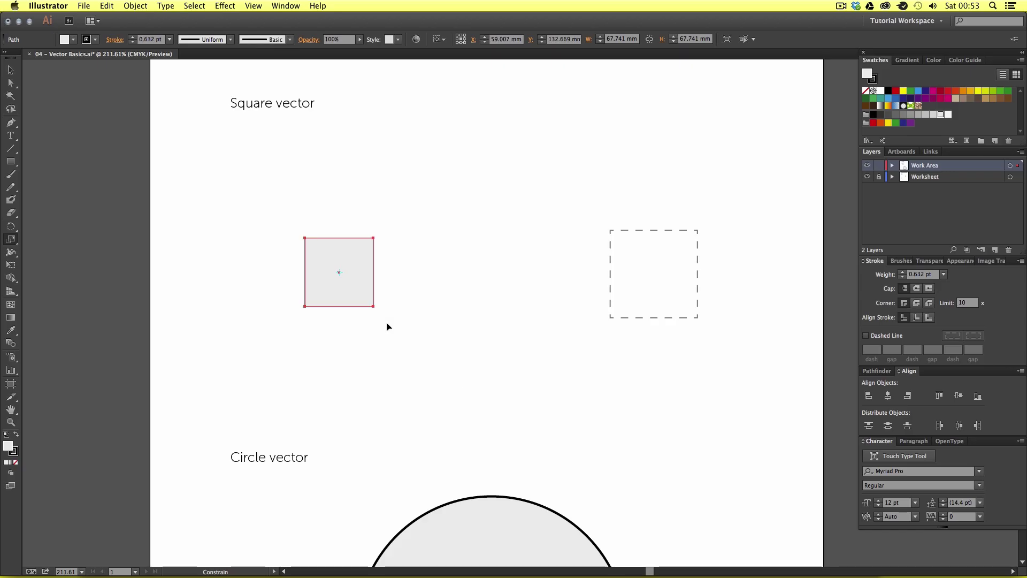
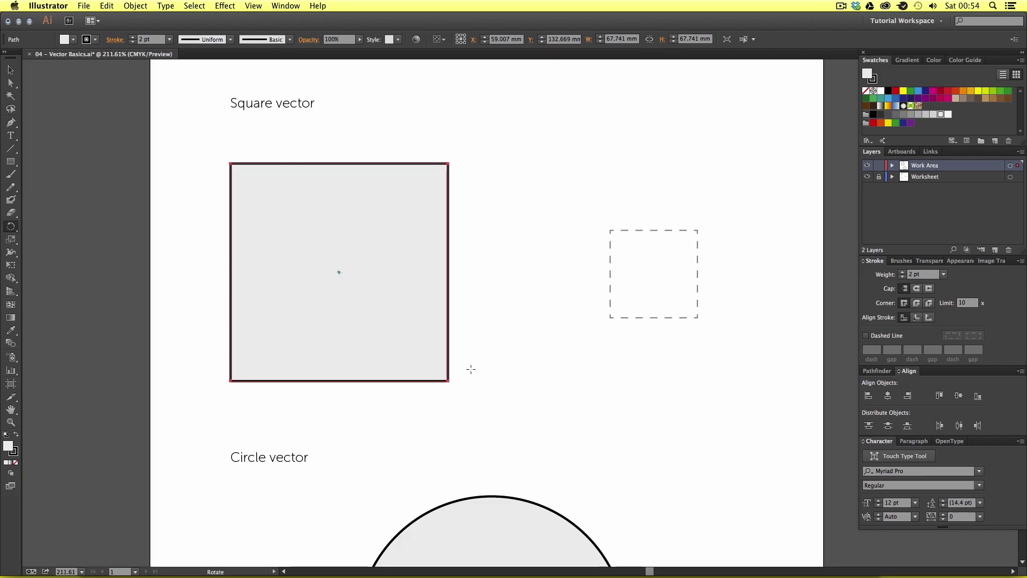
pyautogui.moveTo(470, 369); pyautogui.dragTo(368, 312)
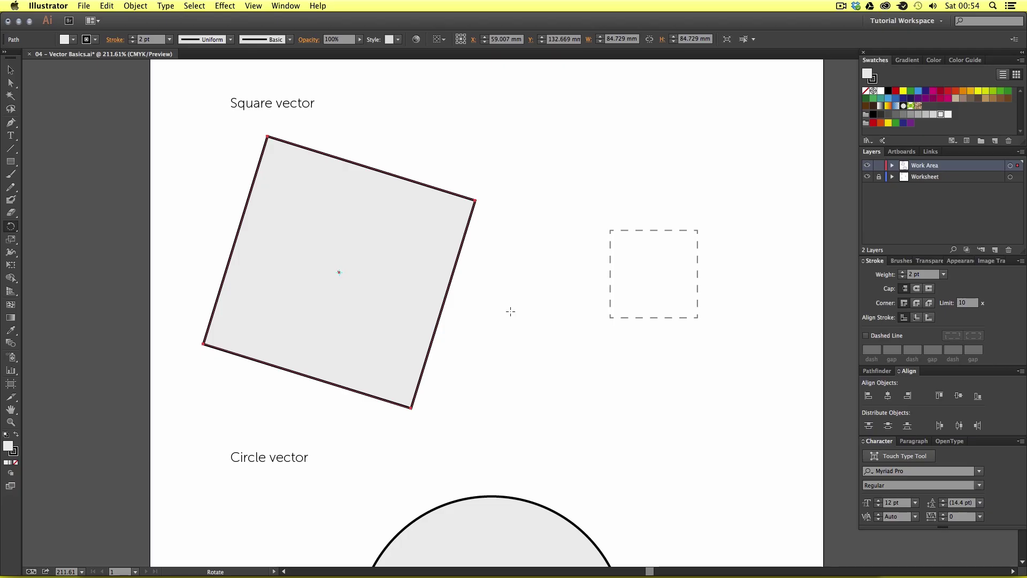
pyautogui.press('super+z')
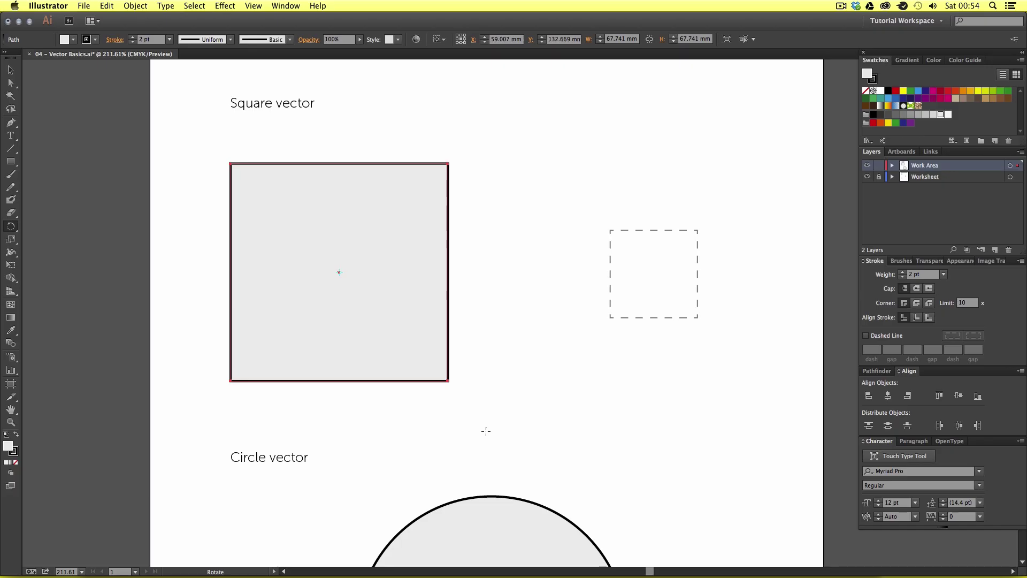
# Step: Rotate the gray square 45° about its center with snapped rotation, and return to the Selection tool
pyautogui.moveTo(481, 426); pyautogui.dragTo(367, 467)
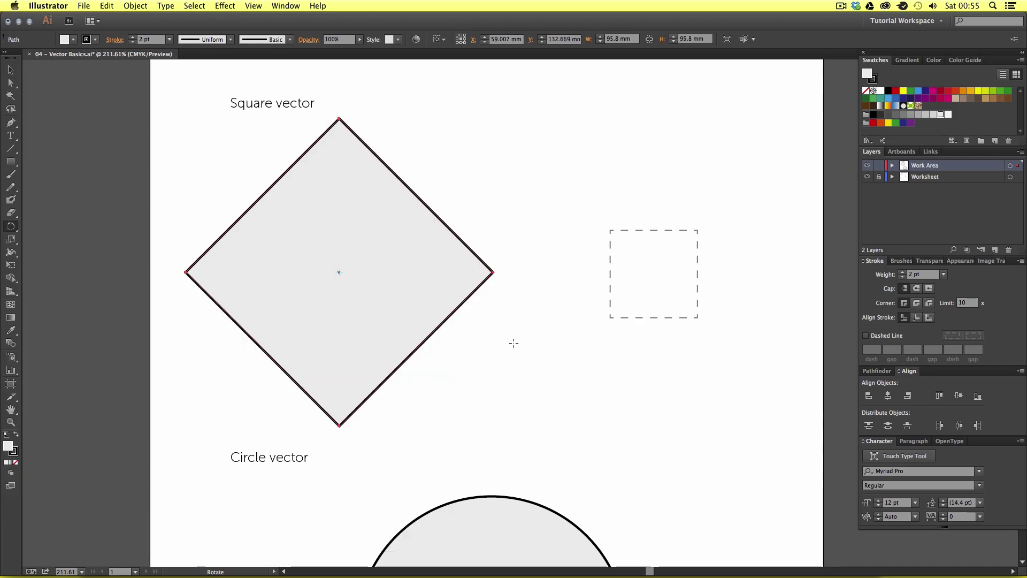
pyautogui.press('v')
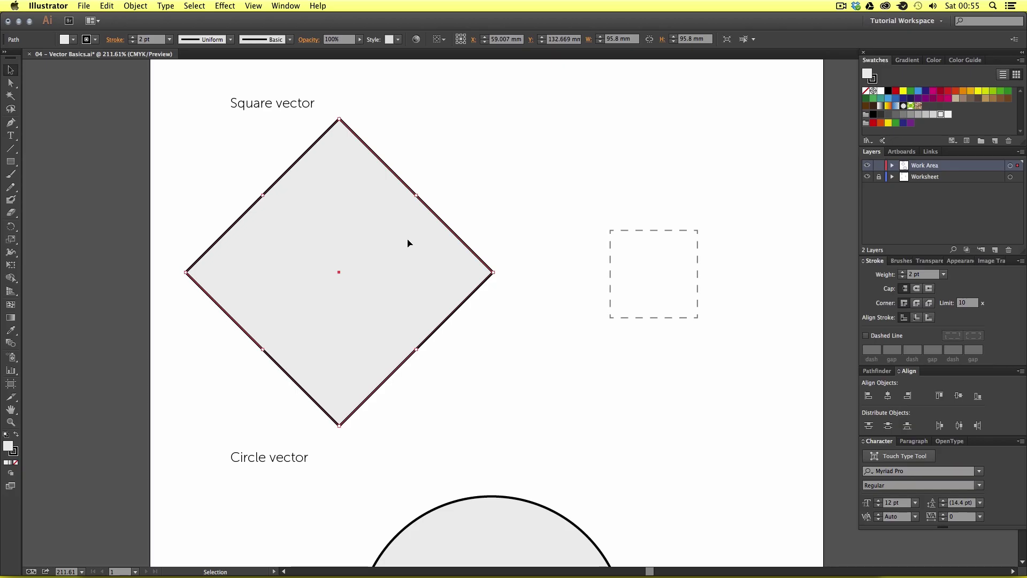
# Step: Copy and paste the rotated square, and slightly reposition both the pasted copy and the original
pyautogui.press('super+c')
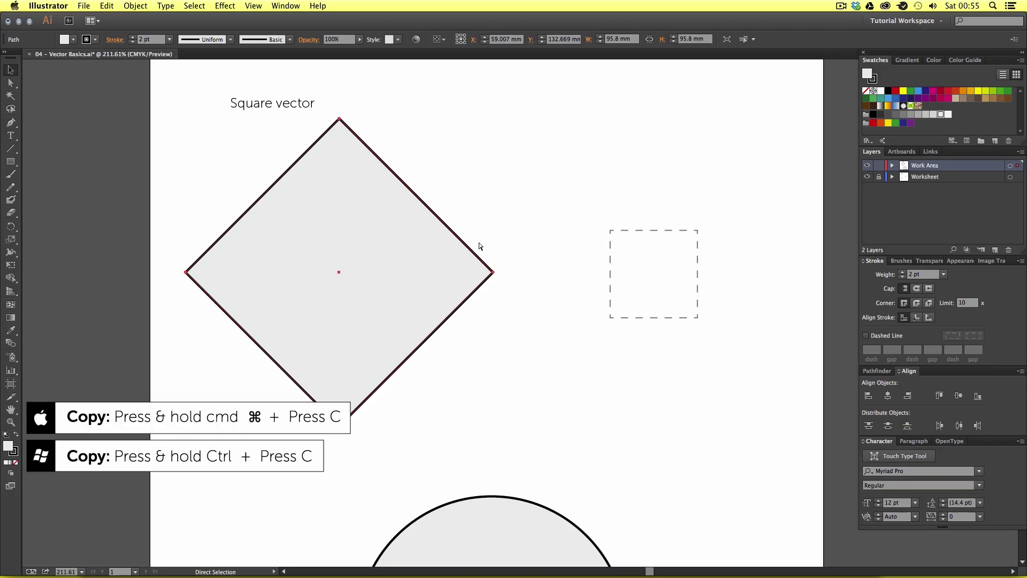
pyautogui.press('super+v')
pyautogui.moveTo(543, 219); pyautogui.dragTo(465, 247)
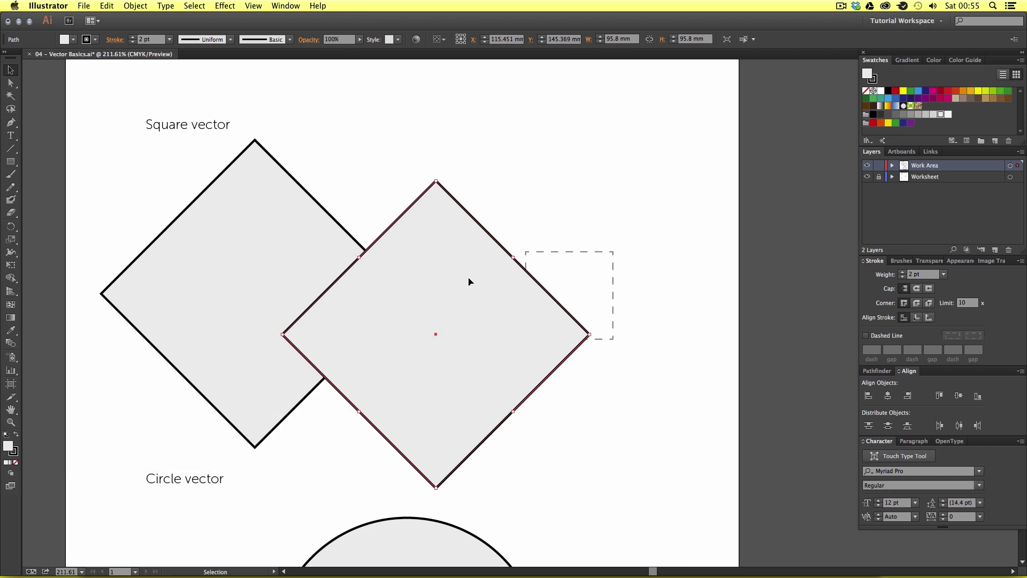
pyautogui.moveTo(486, 344); pyautogui.dragTo(486, 314)
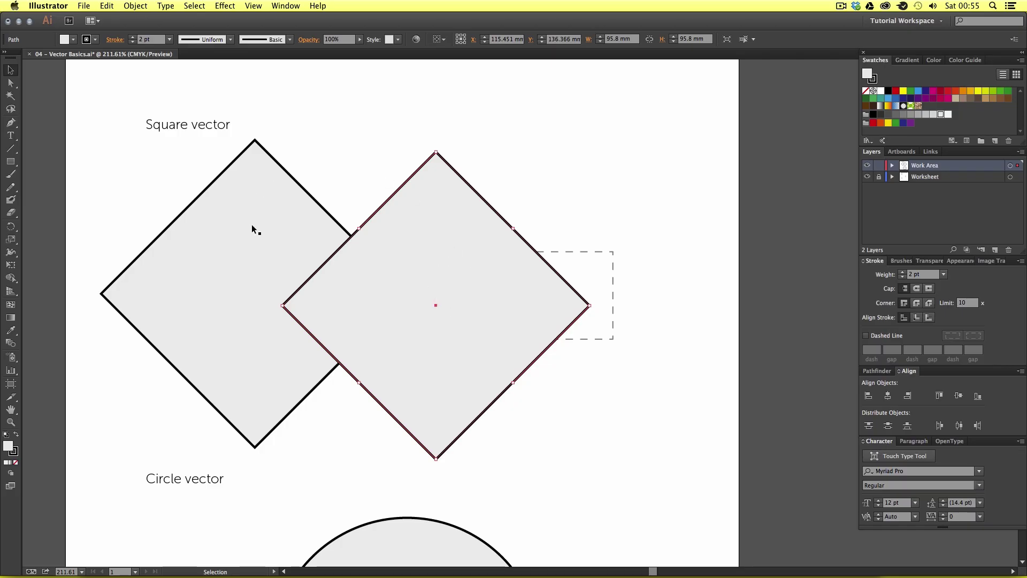
pyautogui.click(236, 257)
pyautogui.moveTo(272, 263)
pyautogui.mouseDown()
pyautogui.moveTo(250, 273)
pyautogui.moveTo(269, 268)
pyautogui.mouseUp()
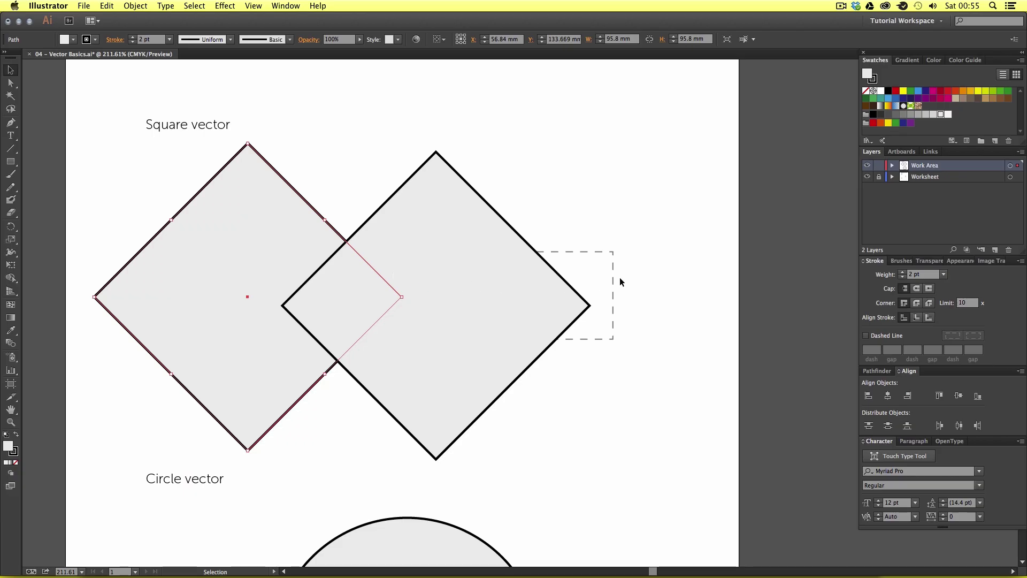
# Step: Move the pasted copy over the dashed outline and rotate it 45° with snapping so its sides are horizontal and vertical
pyautogui.click(526, 296)
pyautogui.moveTo(548, 295); pyautogui.dragTo(440, 296)
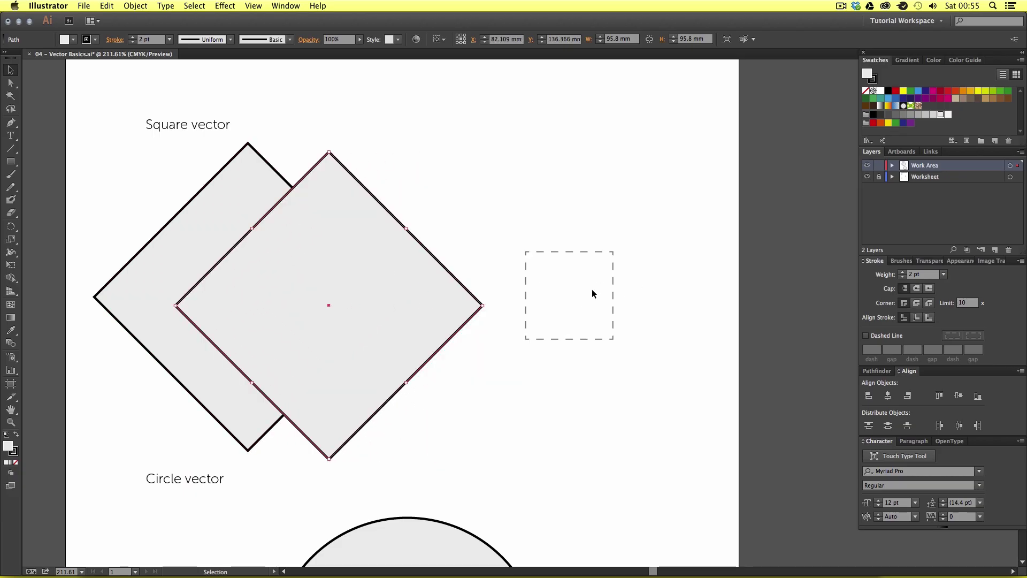
pyautogui.moveTo(398, 319); pyautogui.dragTo(434, 337)
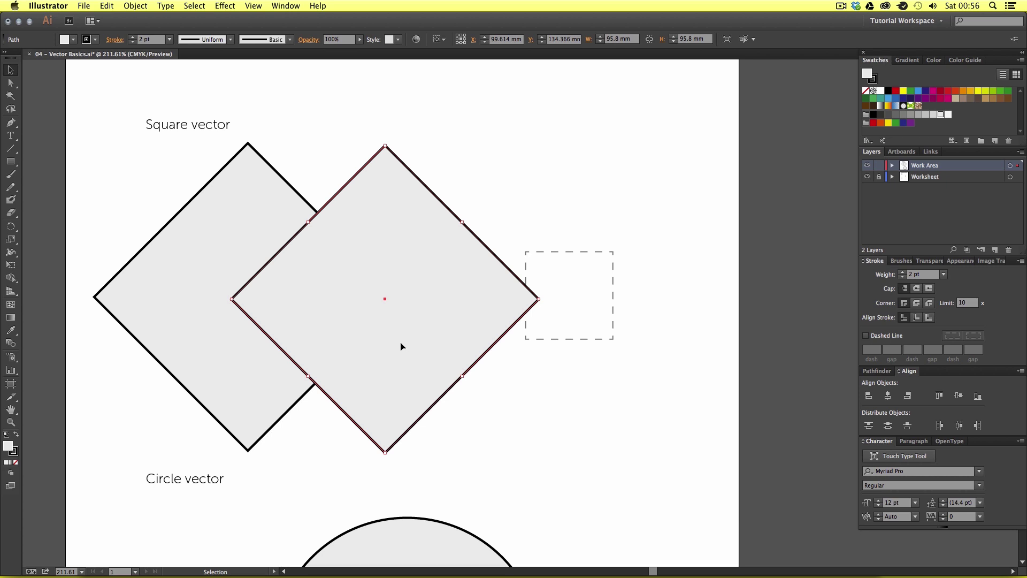
pyautogui.moveTo(401, 346); pyautogui.dragTo(583, 337)
pyautogui.press('r')
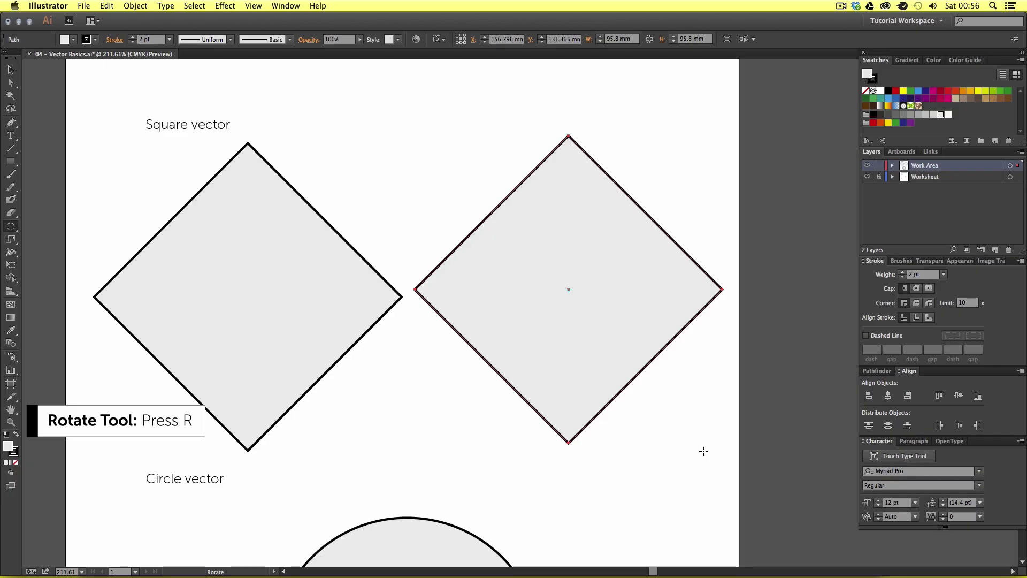
pyautogui.moveTo(702, 450); pyautogui.dragTo(747, 364)
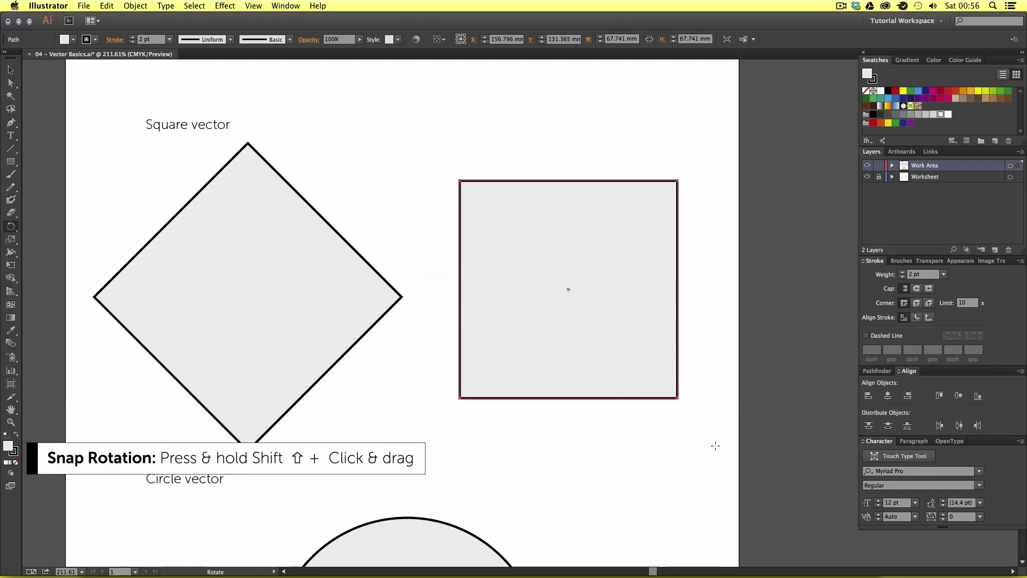
# Step: Scale the copy proportionally to about 27.1 × 27.1 mm, fit it onto the dashed outline and deselect it
pyautogui.press('s')
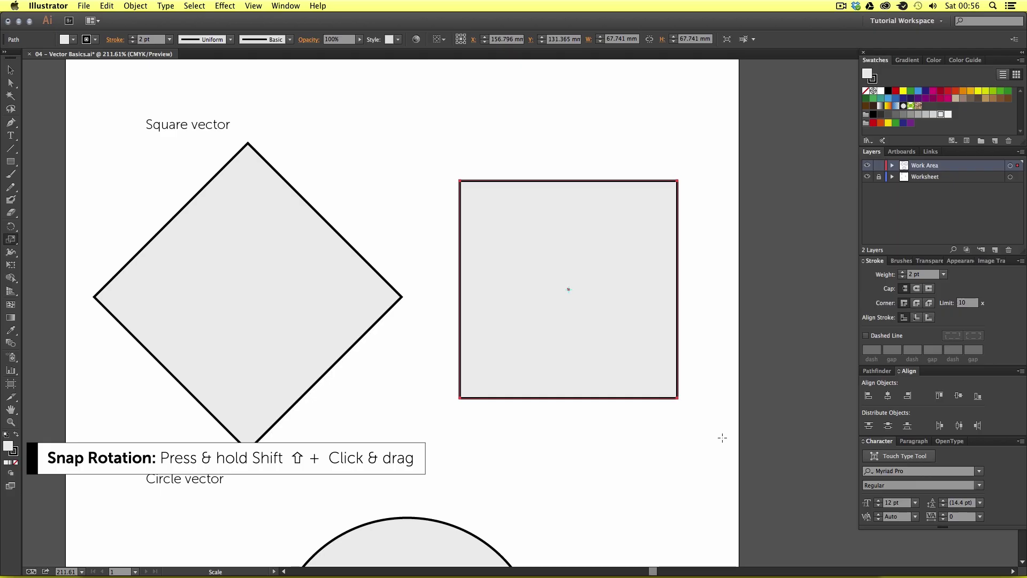
pyautogui.moveTo(724, 444)
pyautogui.mouseDown()
pyautogui.moveTo(609, 325)
pyautogui.moveTo(642, 360)
pyautogui.mouseUp()
pyautogui.press('v')
pyautogui.moveTo(599, 288); pyautogui.dragTo(601, 291)
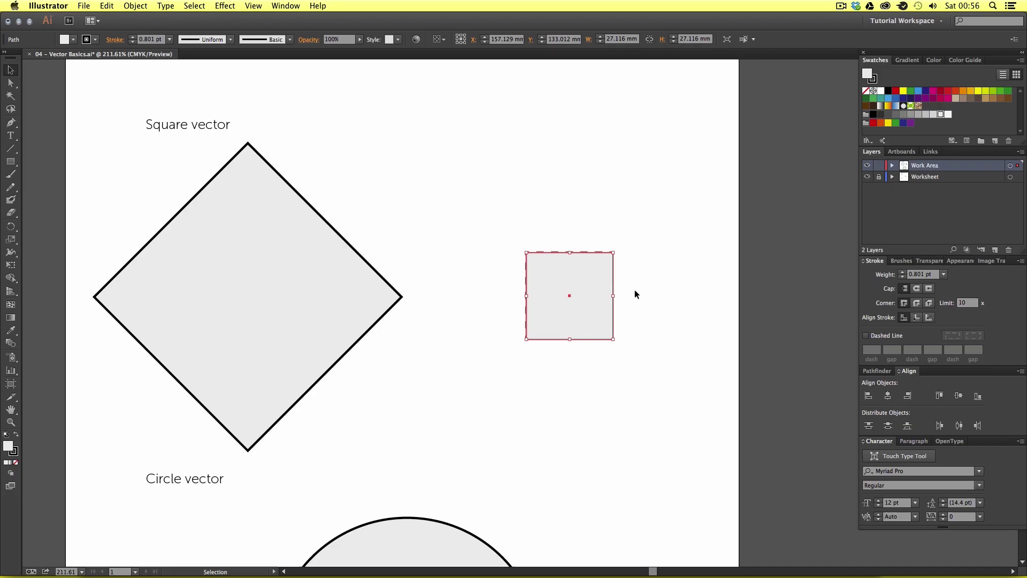
pyautogui.click(634, 290)
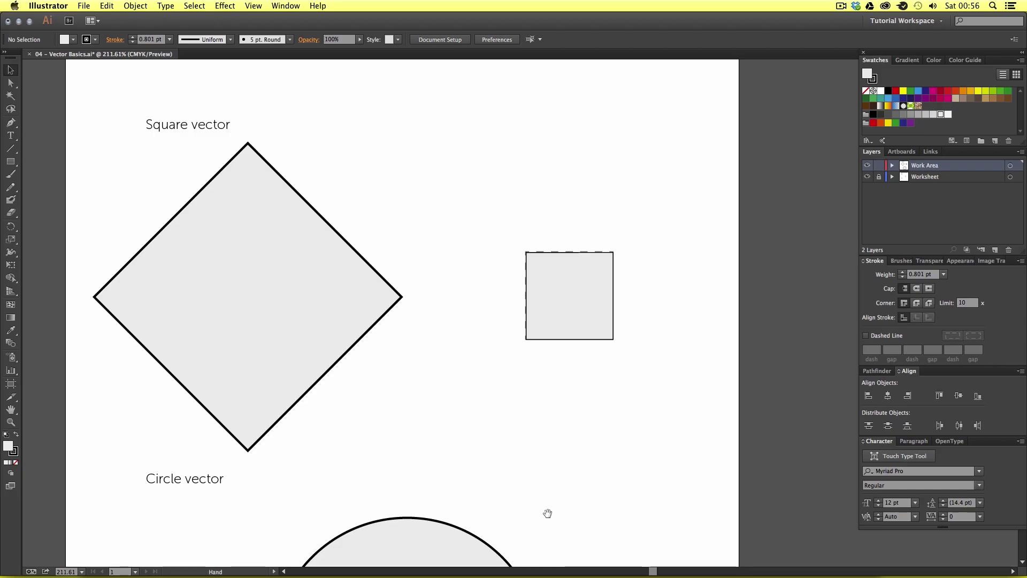
# Step: Select the large diamond under Square vector and compare how the Selection and Direct Selection tools display it
pyautogui.moveTo(412, 185); pyautogui.dragTo(528, 198)
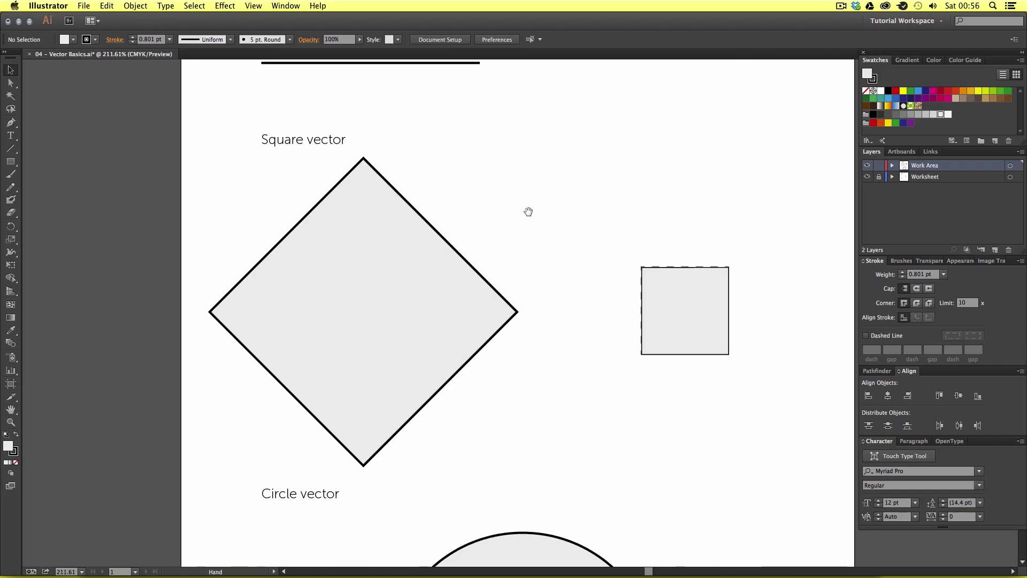
pyautogui.click(418, 317)
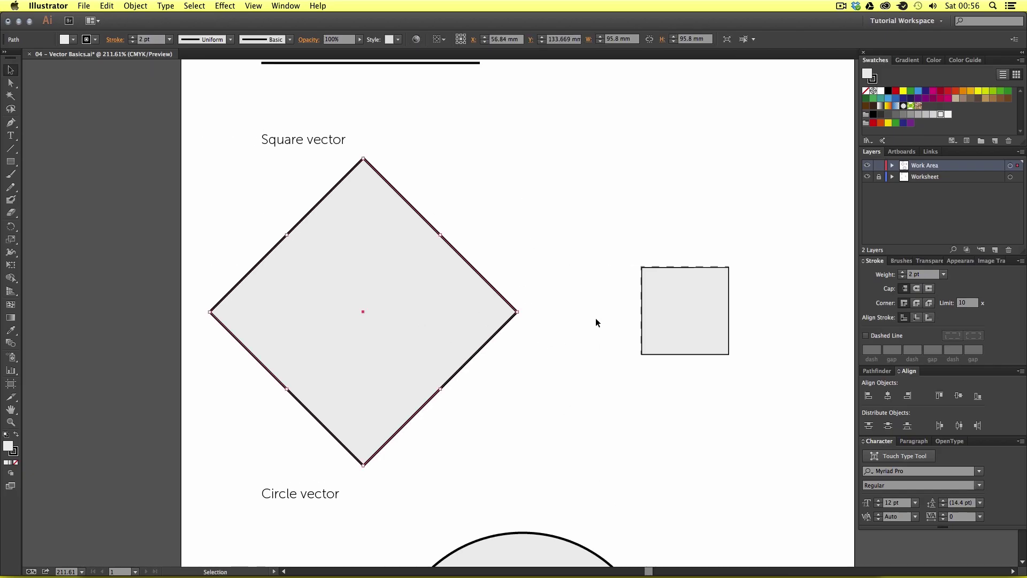
pyautogui.scroll(1, 541, 340)
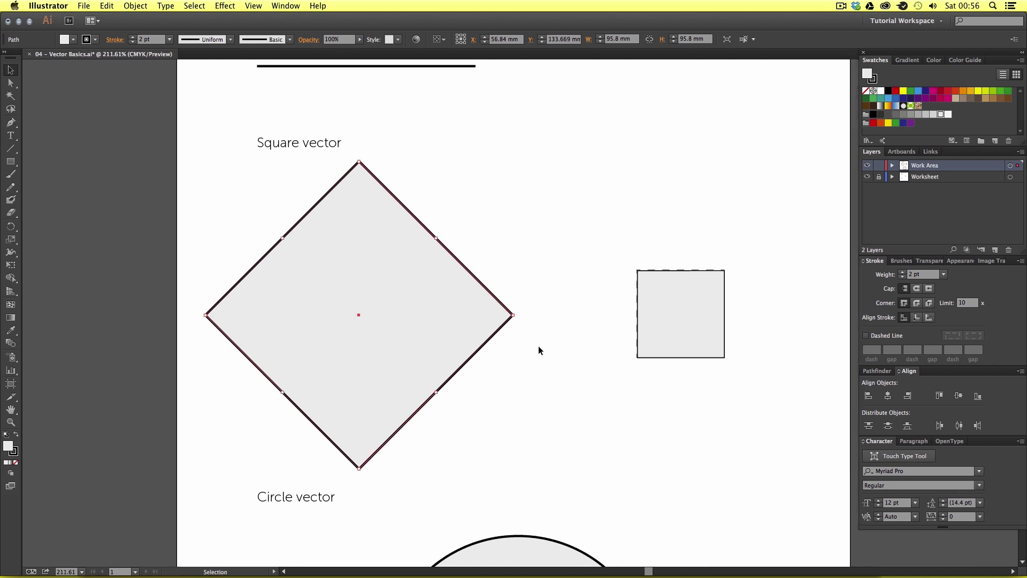
pyautogui.press('z')
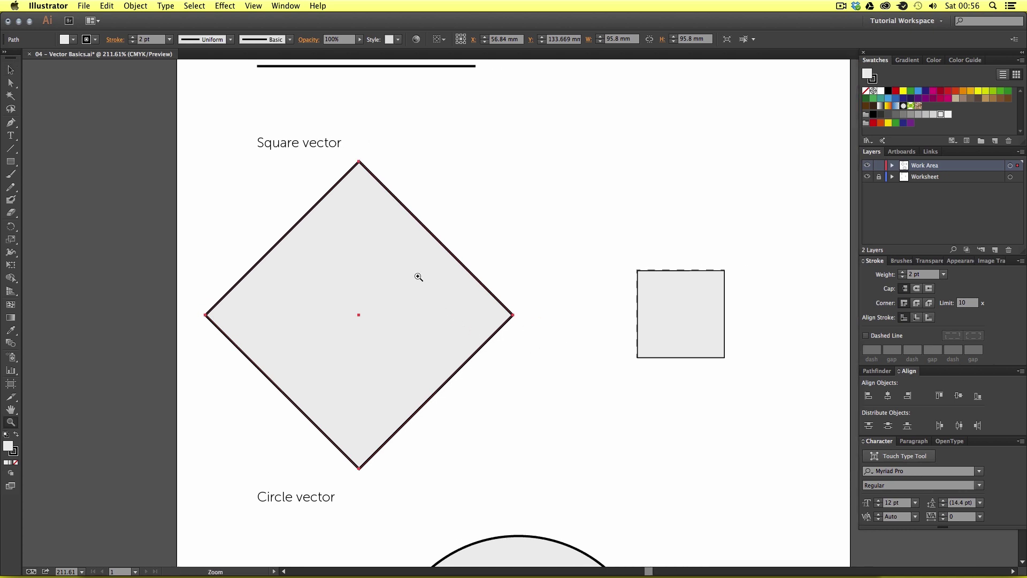
pyautogui.click(417, 275)
pyautogui.moveTo(500, 355); pyautogui.dragTo(508, 310)
pyautogui.press('v')
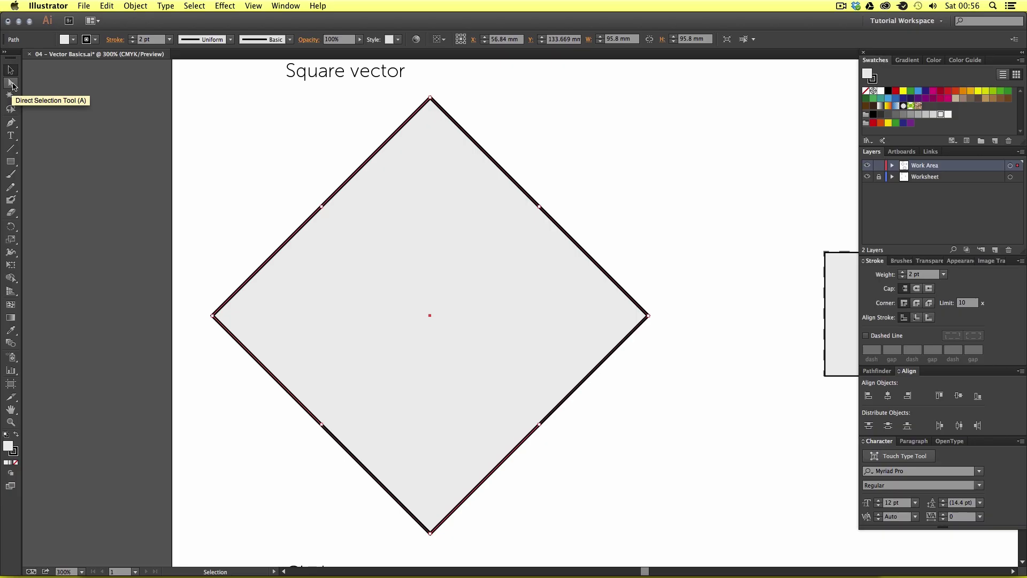
pyautogui.press('a')
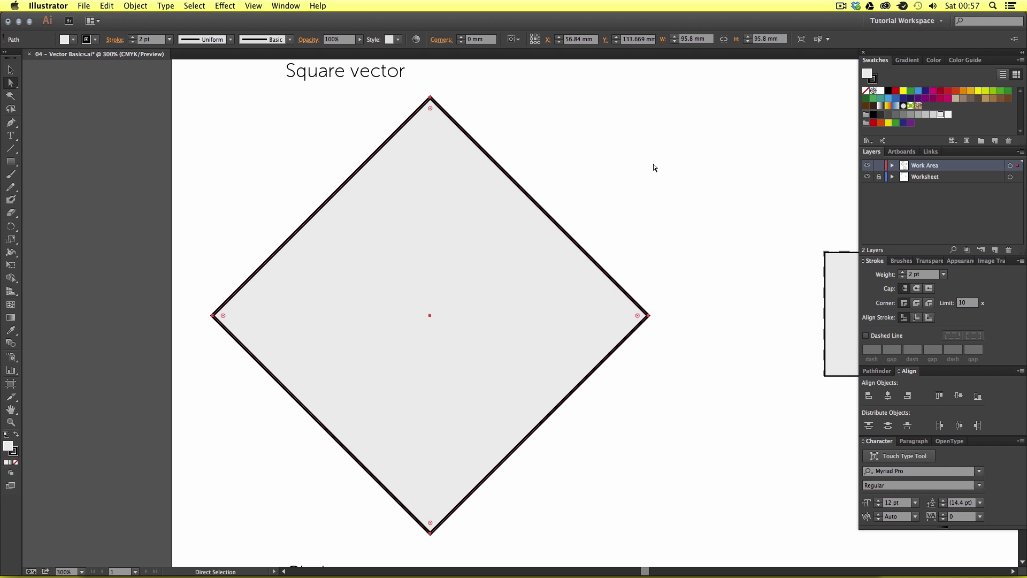
pyautogui.press('v')
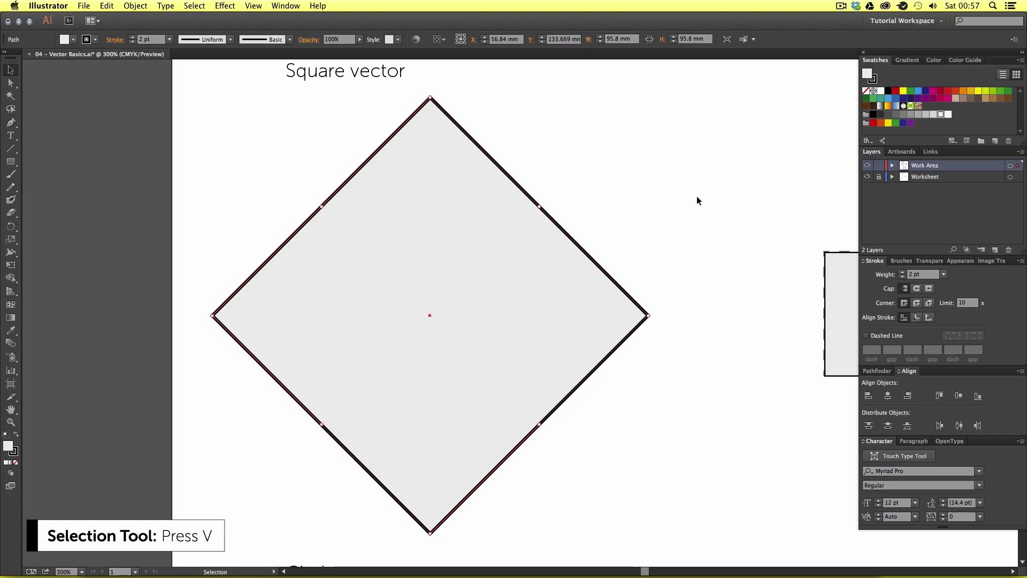
# Step: Select the diamond's top anchor point with the Direct Selection tool and move it down toward the inside of the shape
pyautogui.press('a')
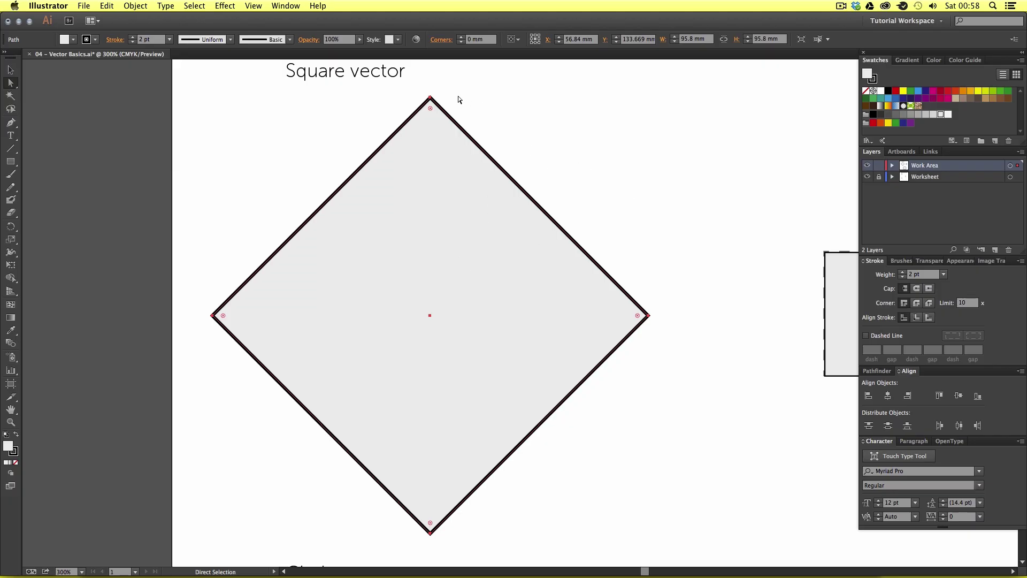
pyautogui.click(430, 98)
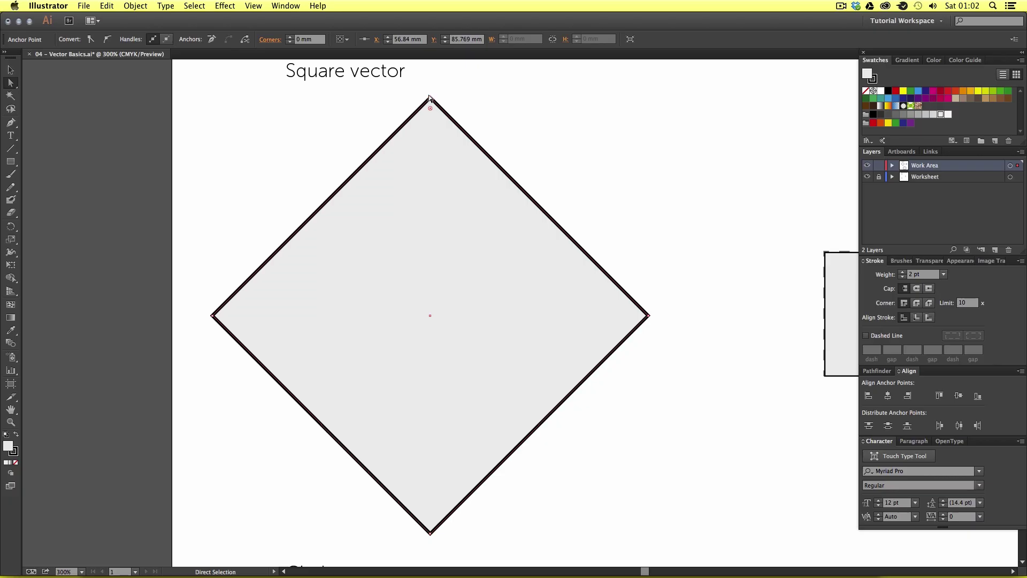
pyautogui.moveTo(429, 97); pyautogui.dragTo(426, 145)
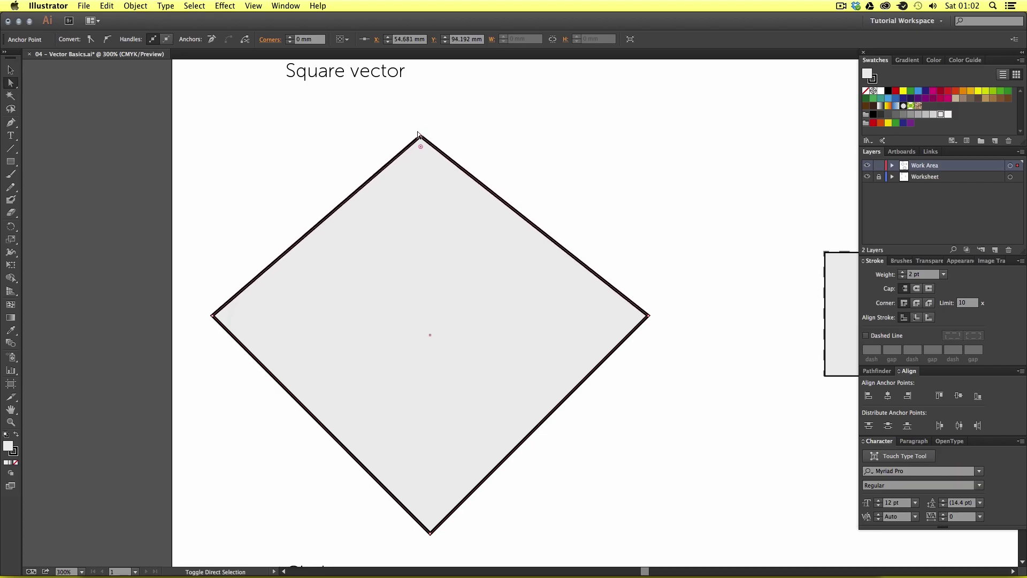
# Step: Nudge the top anchor point around in large increments in all four directions
pyautogui.hotkey('shift', 'Right')
pyautogui.hotkey('shift', 'Right')
pyautogui.hotkey('shift', 'Down')
pyautogui.hotkey('shift', 'Down')
pyautogui.hotkey('shift', 'Down')
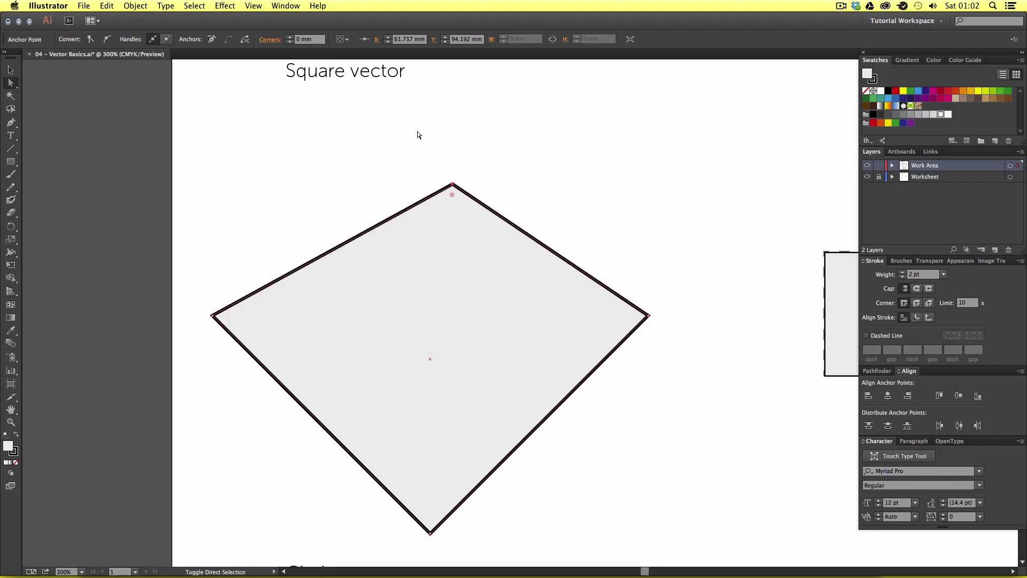
pyautogui.hotkey('shift', 'Down')
pyautogui.hotkey('shift', 'Left')
pyautogui.hotkey('shift', 'Left')
pyautogui.hotkey('shift', 'Left')
pyautogui.hotkey('shift', 'Up')
pyautogui.hotkey('shift', 'Up')
pyautogui.hotkey('shift', 'Up')
pyautogui.hotkey('shift', 'Right')
pyautogui.hotkey('shift', 'Right')
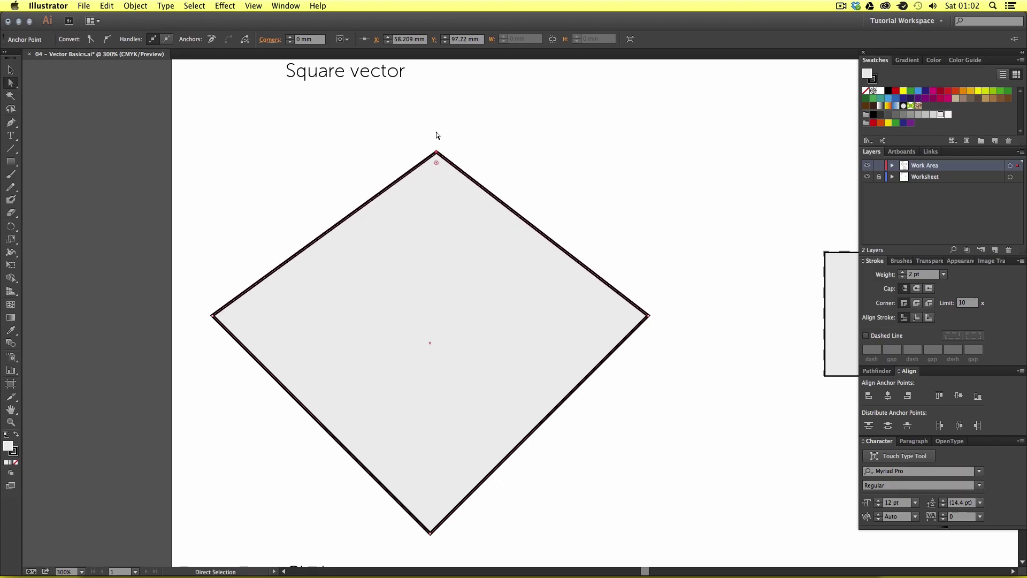
pyautogui.press('super+z')
pyautogui.hotkey('shift', 'Left')
pyautogui.hotkey('shift', 'Down')
pyautogui.hotkey('shift', 'Right')
pyautogui.hotkey('shift', 'Right')
pyautogui.hotkey('shift', 'Down')
pyautogui.hotkey('shift', 'Down')
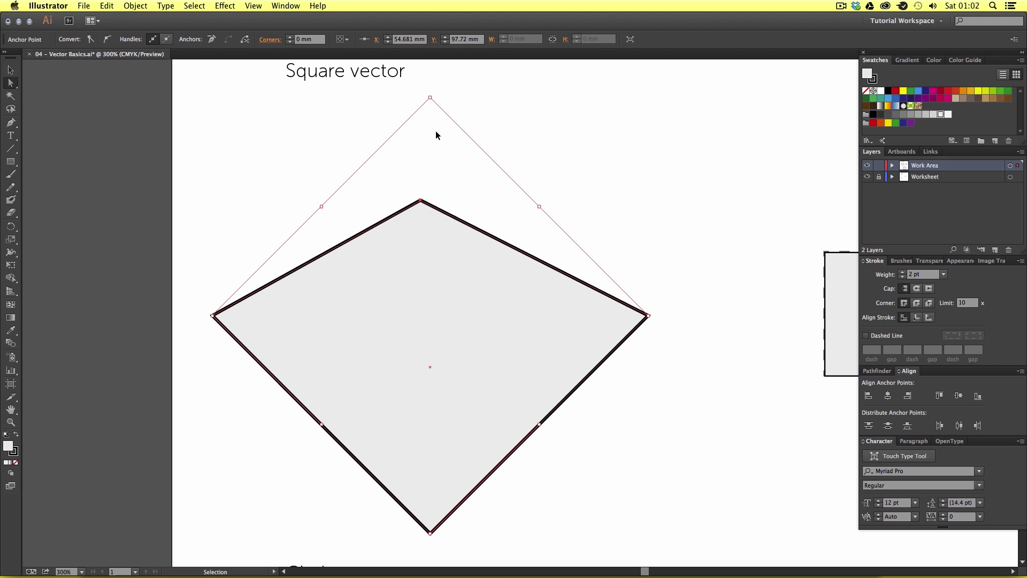
pyautogui.hotkey('shift', 'Right')
pyautogui.hotkey('shift', 'Up')
pyautogui.hotkey('shift', 'Up')
pyautogui.hotkey('shift', 'Up')
pyautogui.hotkey('shift', 'Left')
pyautogui.hotkey('shift', 'Up')
pyautogui.hotkey('shift', 'Left')
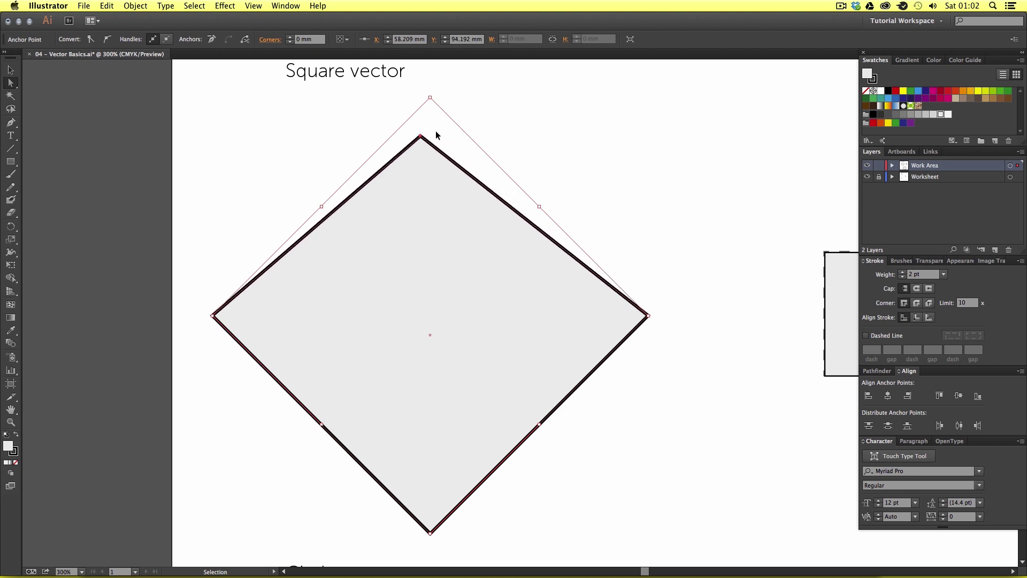
# Step: Nudge the top anchor point in small single increments right, down, left and up
pyautogui.press('Right')
pyautogui.press('Down')
pyautogui.press('Down')
pyautogui.press('Down')
pyautogui.press('Down')
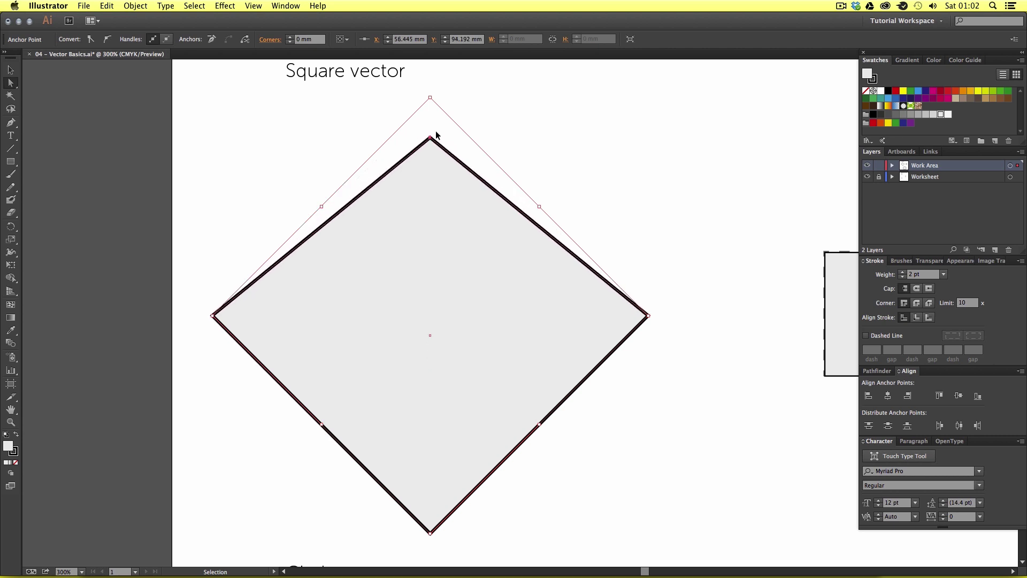
pyautogui.press('Right')
pyautogui.press('Right')
pyautogui.press('Right')
pyautogui.press('Right')
pyautogui.press('Right')
pyautogui.press('Left')
pyautogui.press('Left')
pyautogui.press('Left')
pyautogui.press('Left')
pyautogui.press('Left')
pyautogui.press('Left')
pyautogui.press('Left')
pyautogui.press('Left')
pyautogui.press('Up')
pyautogui.press('Up')
pyautogui.press('Up')
# Step: Nudge the top anchor point farther down and to the right in large increments
pyautogui.hotkey('shift', 'Down')
pyautogui.hotkey('shift', 'Down')
pyautogui.hotkey('shift', 'Down')
pyautogui.hotkey('shift', 'Down')
pyautogui.hotkey('shift', 'Down')
pyautogui.hotkey('shift', 'Down')
pyautogui.hotkey('shift', 'Down')
pyautogui.hotkey('shift', 'Down')
pyautogui.hotkey('shift', 'Right')
pyautogui.hotkey('shift', 'Right')
# Step: Undo all the moves of the diamond's top anchor point and deselect the shape
pyautogui.press('super+z')
pyautogui.press('super+z')
pyautogui.press('super+z')
pyautogui.press('super+z')
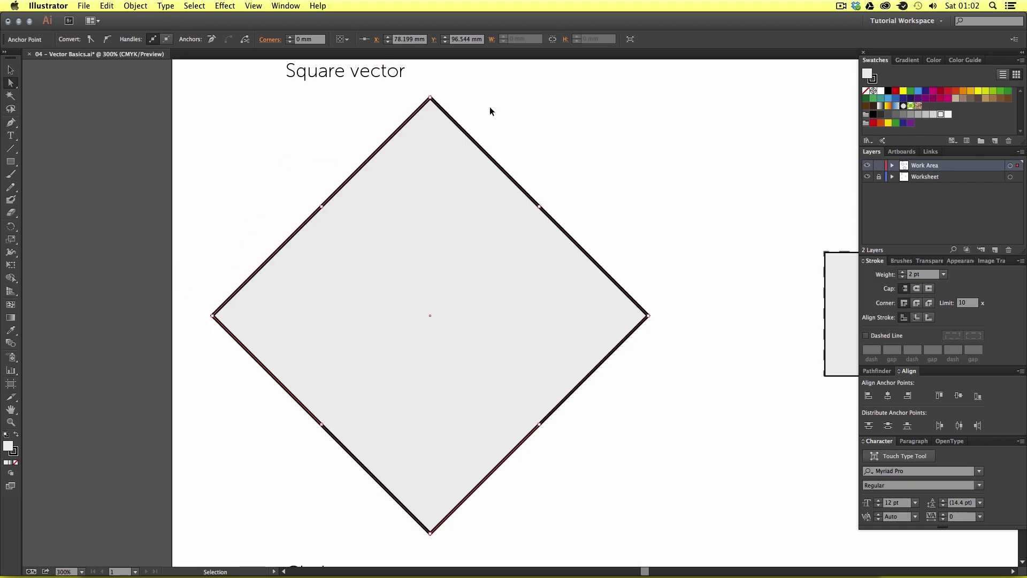
pyautogui.click(524, 110)
pyautogui.scroll(1, 531, 128)
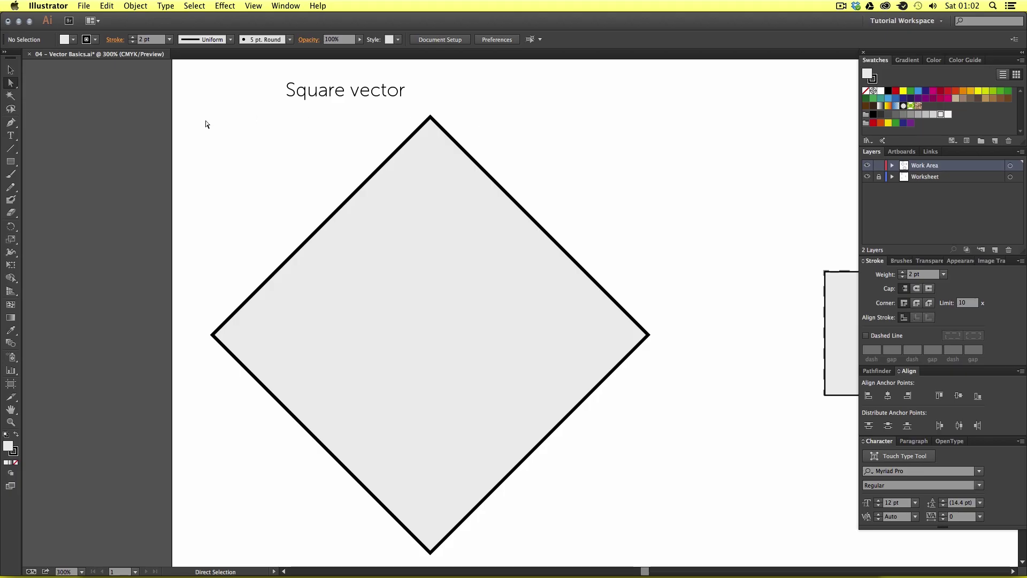
# Step: Select the diamond's top and right anchor points together, move them slightly right, and deselect the shape
pyautogui.moveTo(717, 113); pyautogui.dragTo(406, 378)
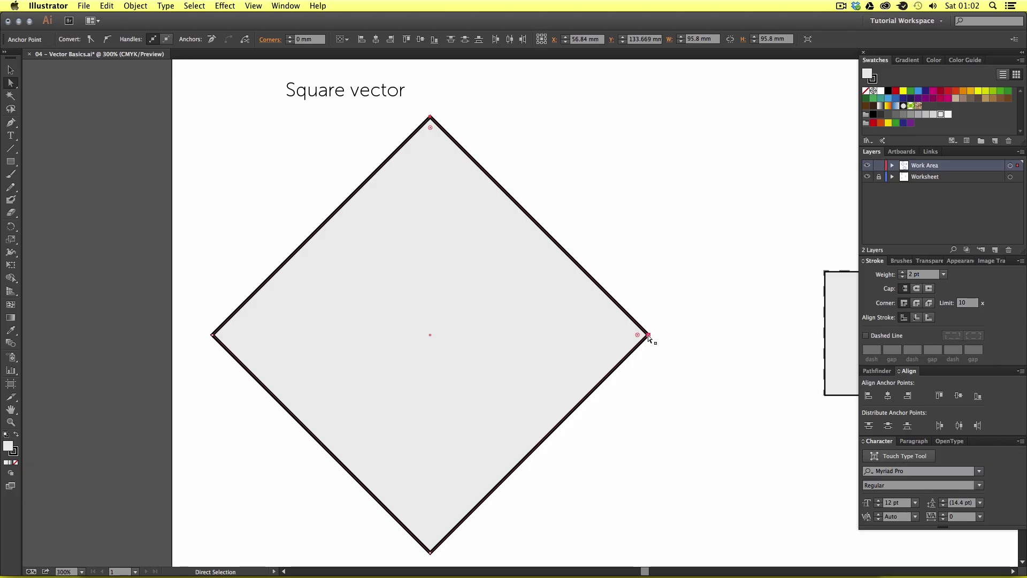
pyautogui.moveTo(647, 334); pyautogui.dragTo(692, 339)
pyautogui.click(730, 280)
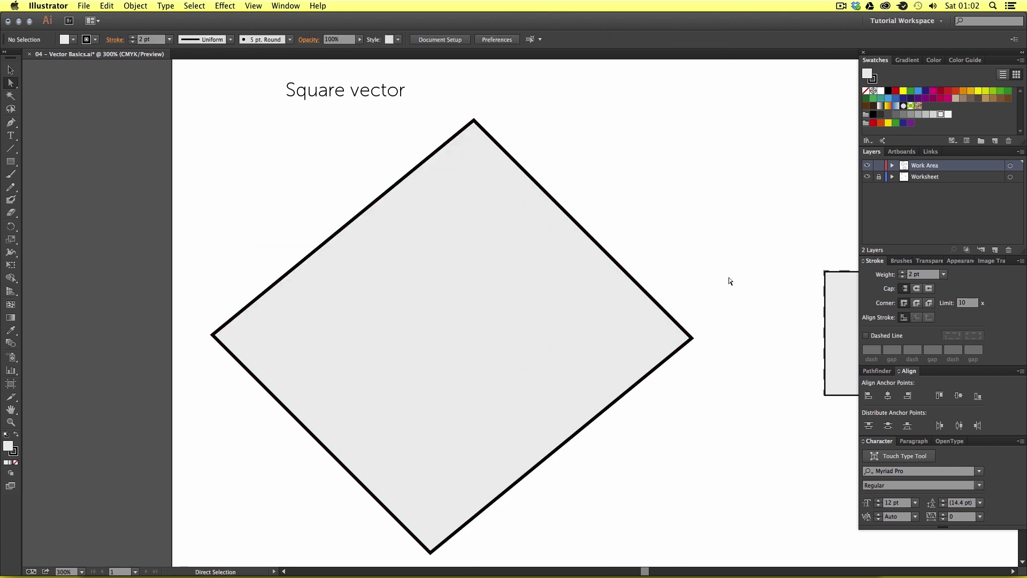
# Step: Undo the combined move of the top and right anchor points and deselect the diamond
pyautogui.press('super+z')
pyautogui.press('super+z')
pyautogui.press('super+z')
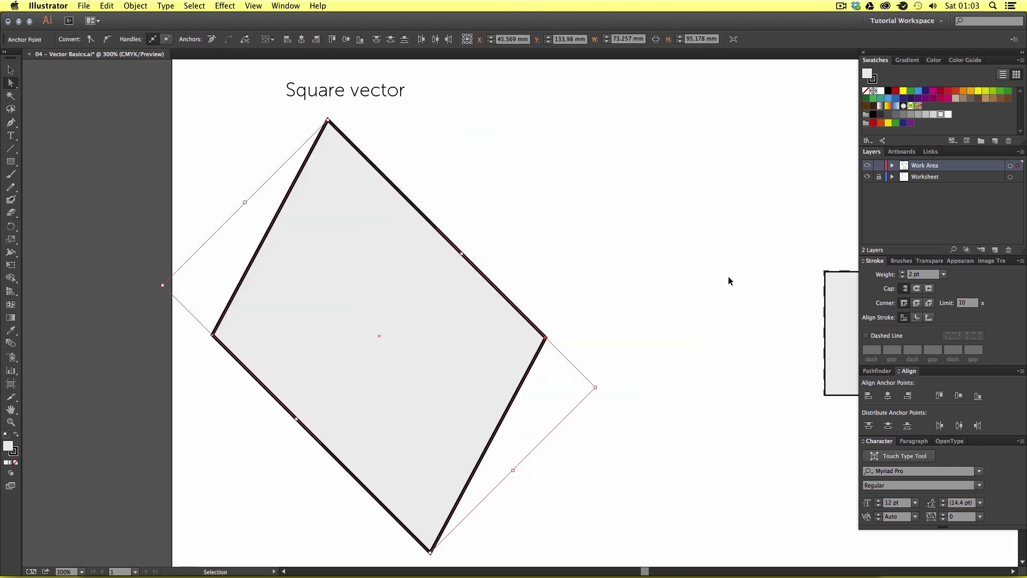
pyautogui.click(678, 408)
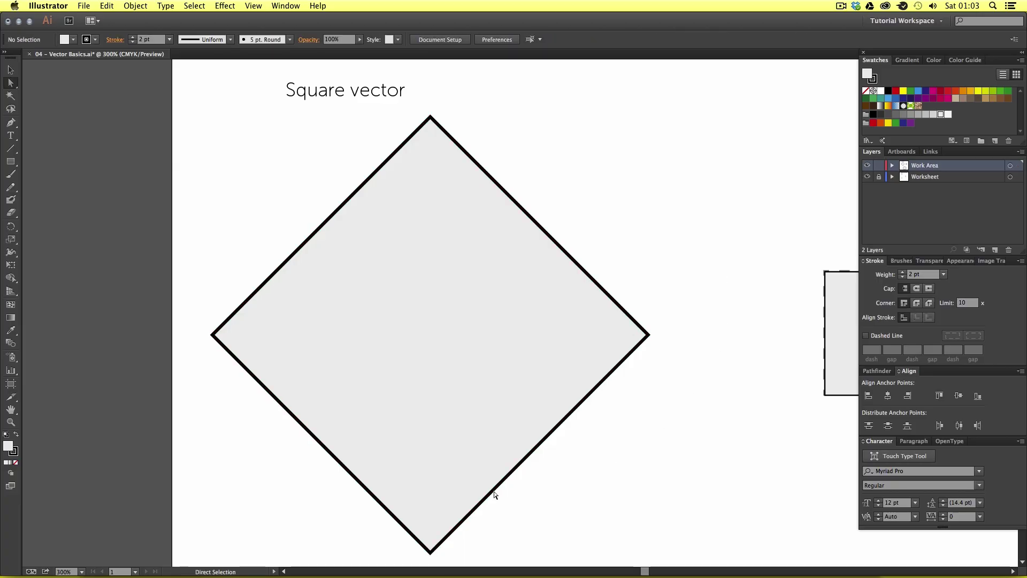
# Step: Select the diamond's bottom, left and top anchor points together, and remove the left one from the selection
pyautogui.click(430, 552)
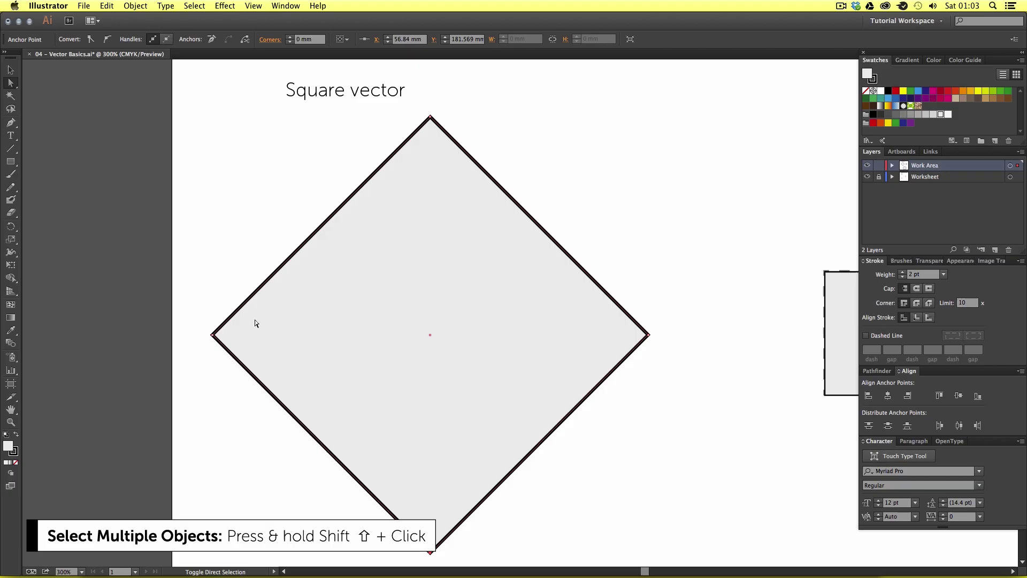
pyautogui.keyDown('shift'); pyautogui.click(212, 336); pyautogui.keyUp('shift')
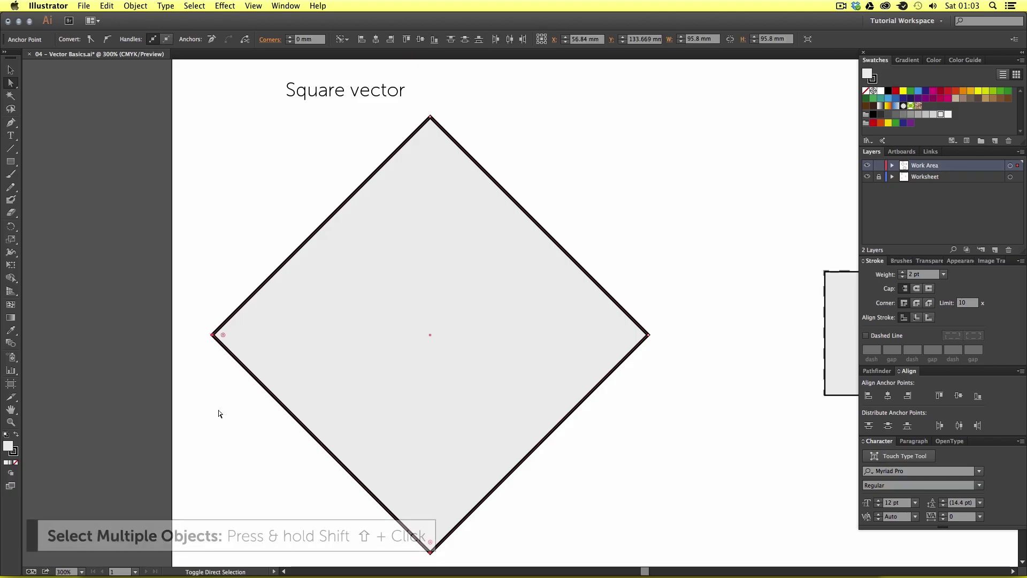
pyautogui.keyDown('shift'); pyautogui.click(430, 116); pyautogui.keyUp('shift')
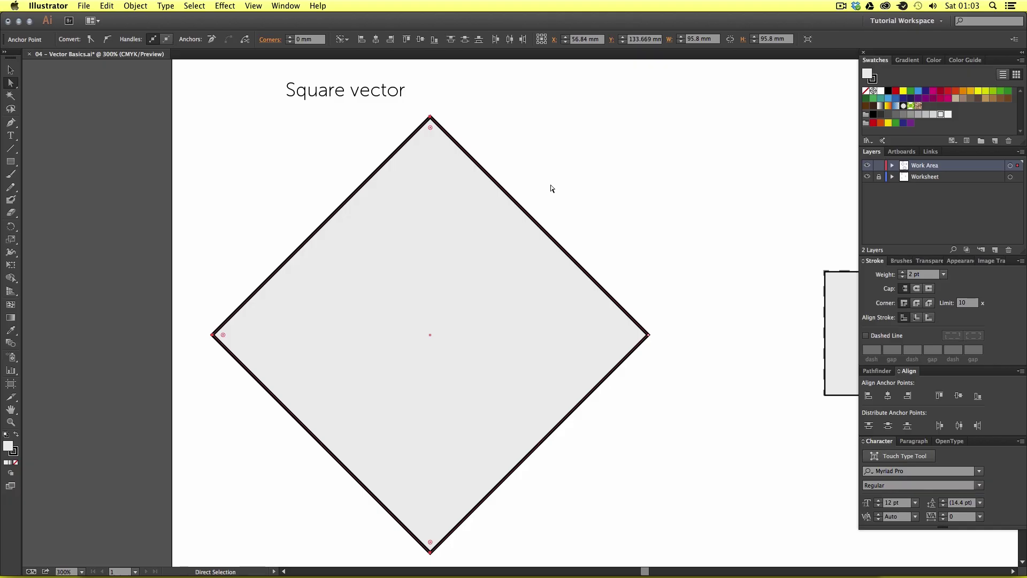
pyautogui.moveTo(214, 335)
pyautogui.mouseDown()
pyautogui.moveTo(522, 337)
pyautogui.moveTo(213, 336)
pyautogui.mouseUp()
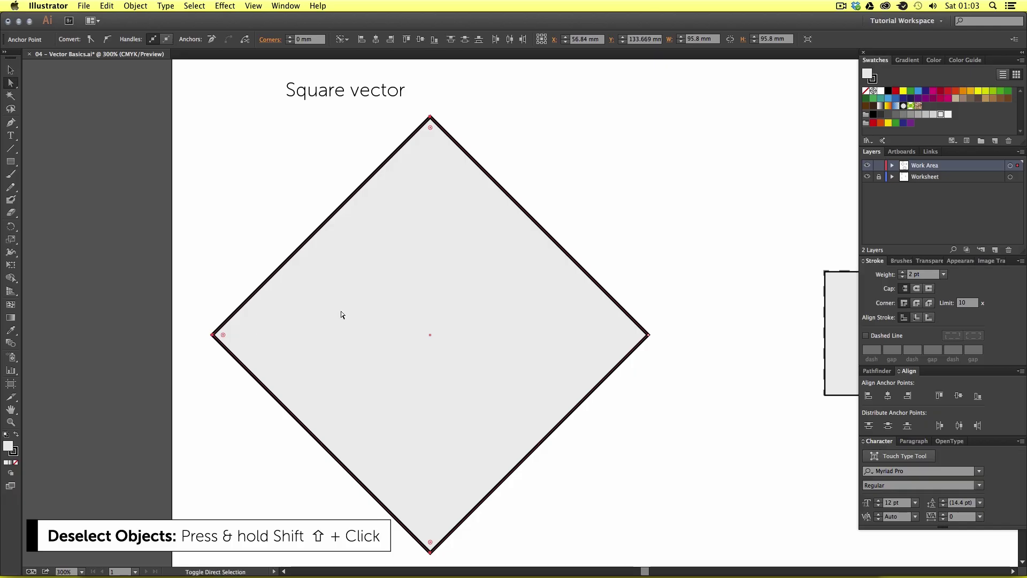
pyautogui.keyDown('shift'); pyautogui.click(212, 336); pyautogui.keyUp('shift')
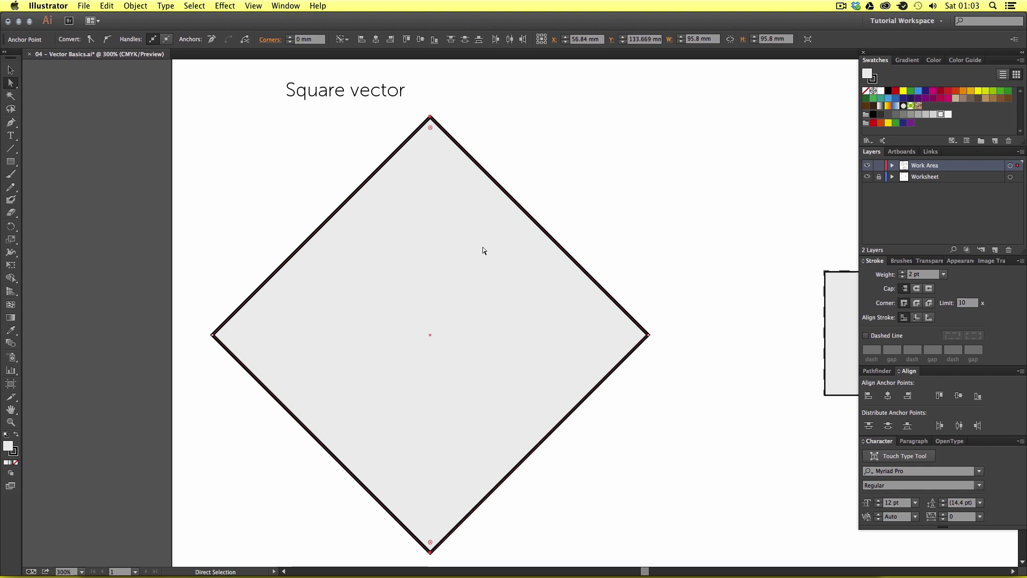
# Step: Try moving the diamond's top and bottom anchor points to the left, undo the move, and deselect the shape
pyautogui.moveTo(430, 117); pyautogui.dragTo(356, 113)
pyautogui.press('super+z')
pyautogui.press('super+z')
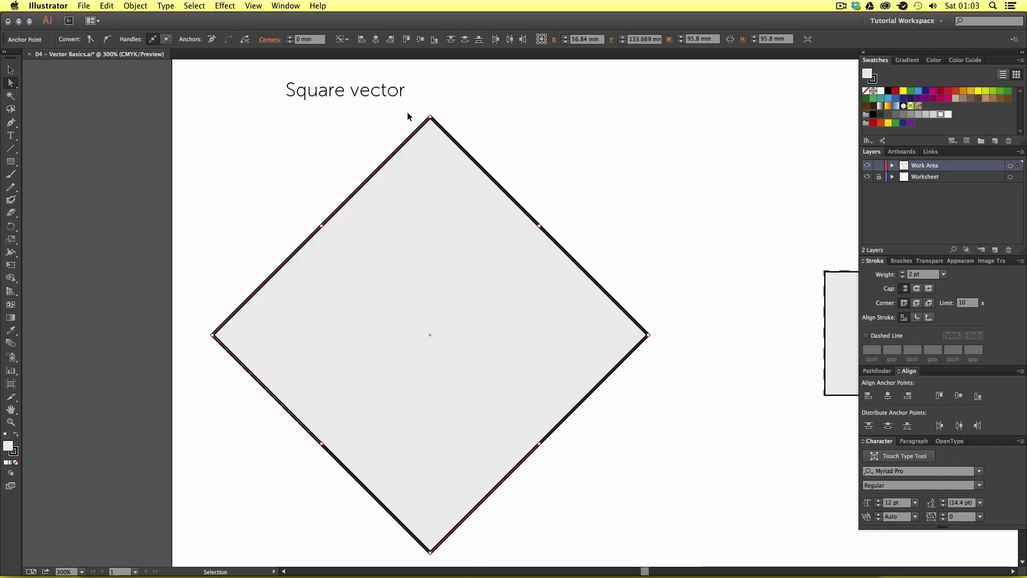
pyautogui.click(674, 210)
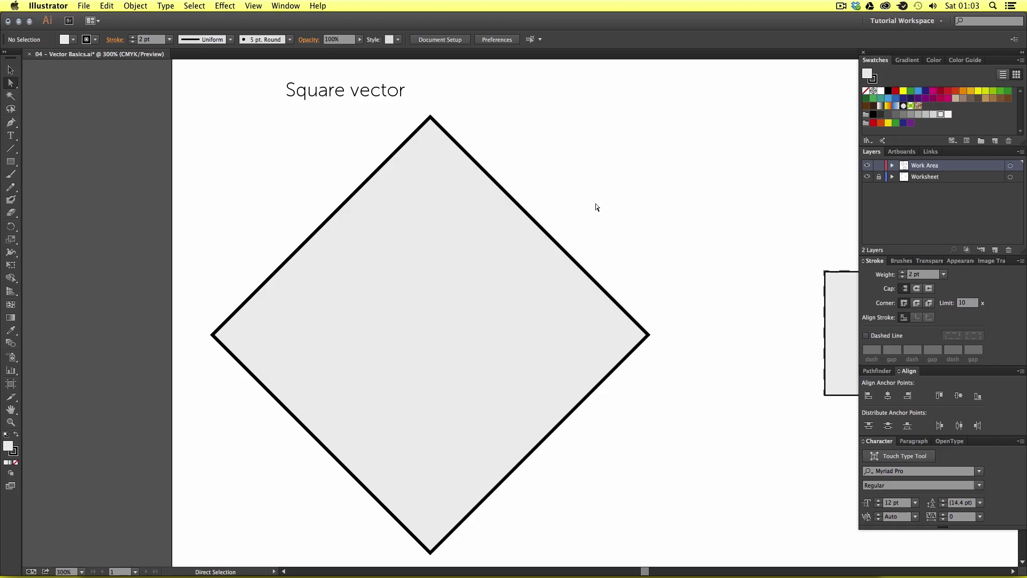
# Step: Try moving the line stroke's right end anchor point up and to the right, and undo the move
pyautogui.moveTo(559, 114); pyautogui.dragTo(557, 360)
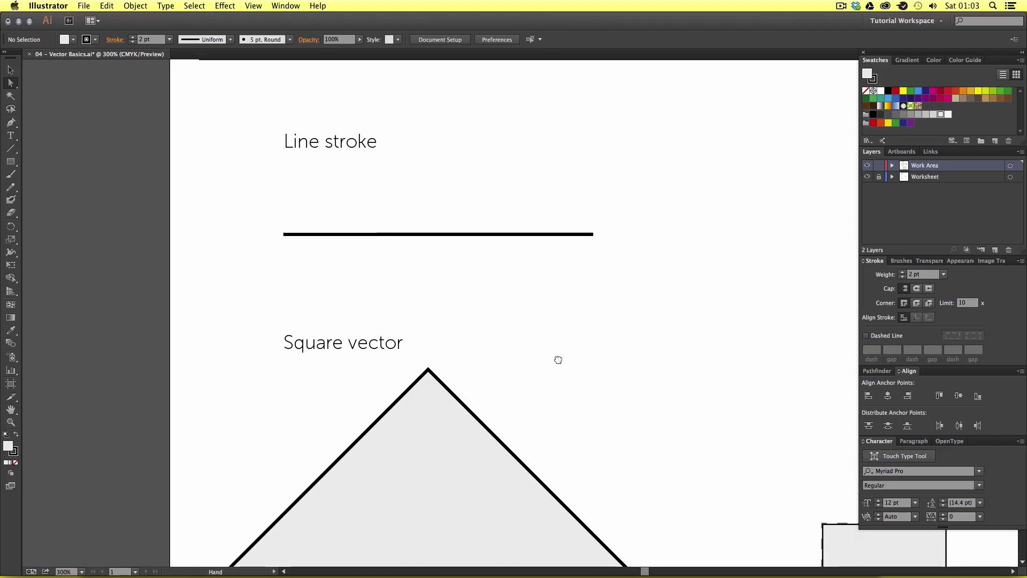
pyautogui.click(452, 234)
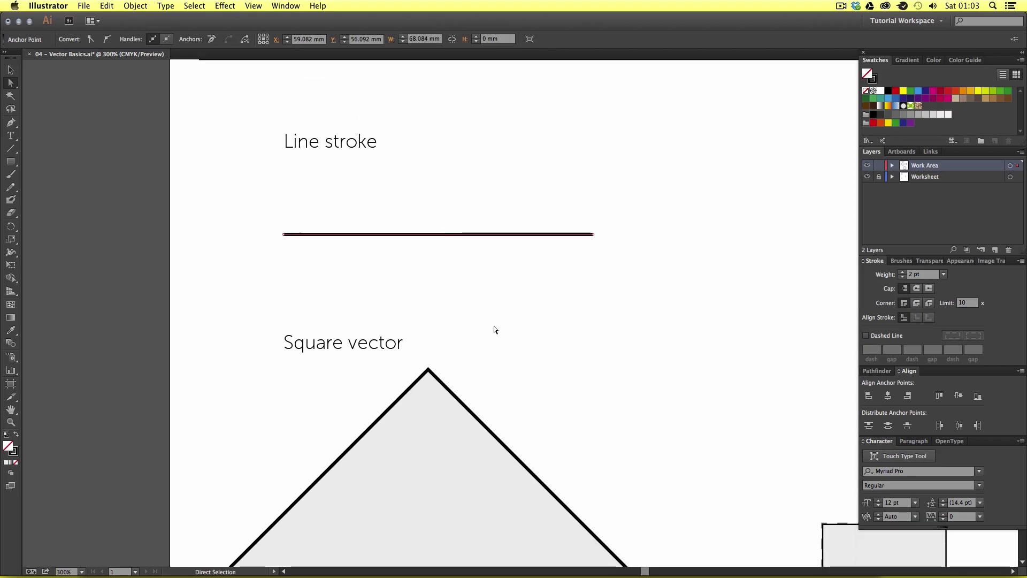
pyautogui.press('z')
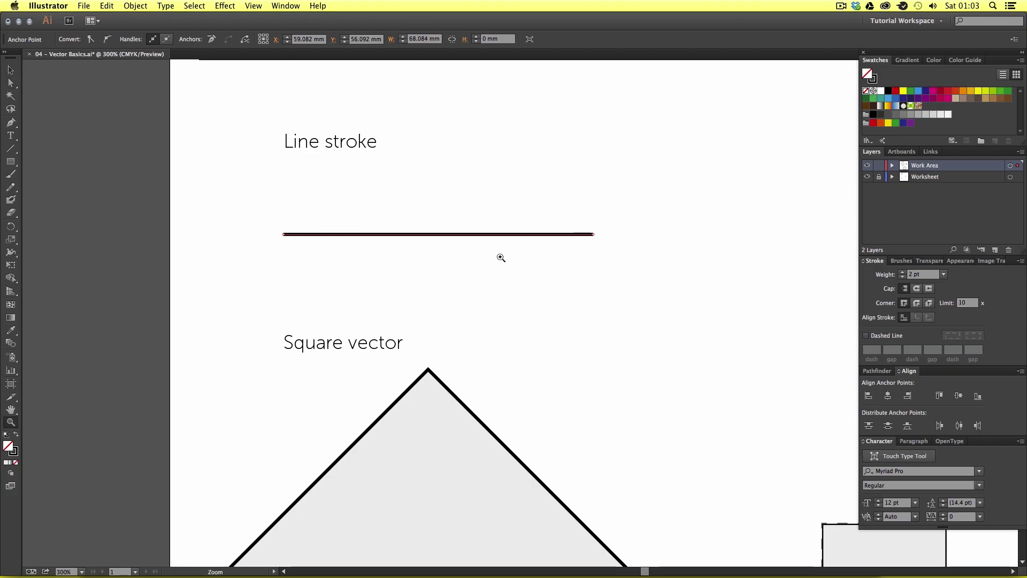
pyautogui.click(500, 258)
pyautogui.press('a')
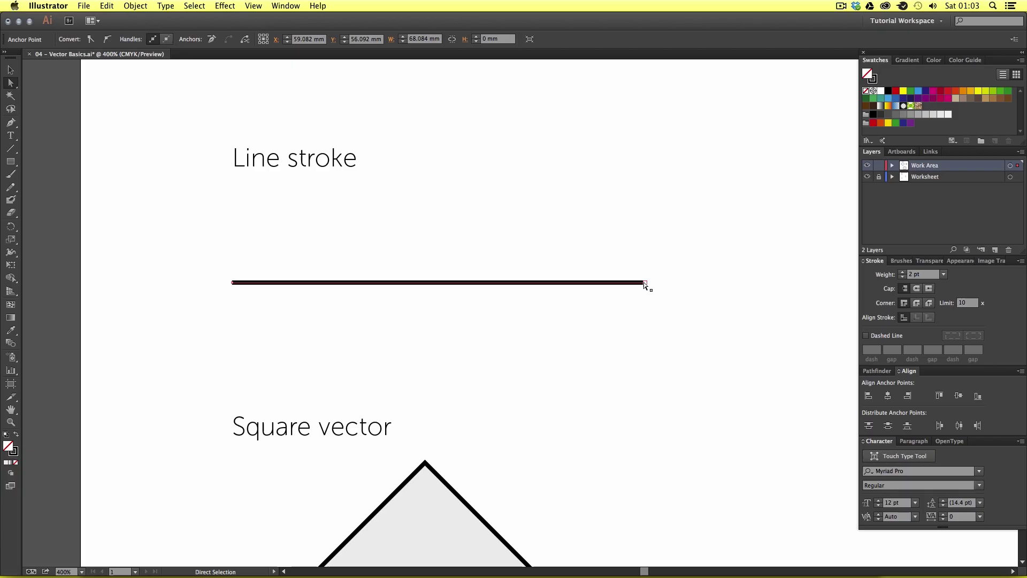
pyautogui.hscroll(5, 651, 379)
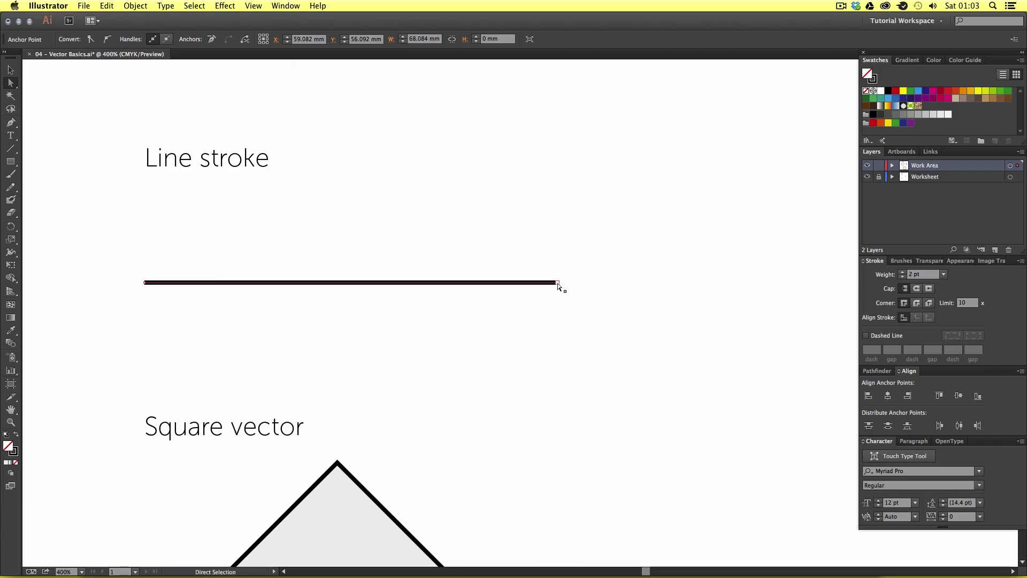
pyautogui.moveTo(558, 282); pyautogui.dragTo(606, 135)
pyautogui.press('super+z')
pyautogui.press('super+z')
# Step: Select all of the circle vector's anchor points with the Direct Selection tool to reveal their handles
pyautogui.press('z')
pyautogui.keyDown('alt'); pyautogui.click(587, 361); pyautogui.keyUp('alt')
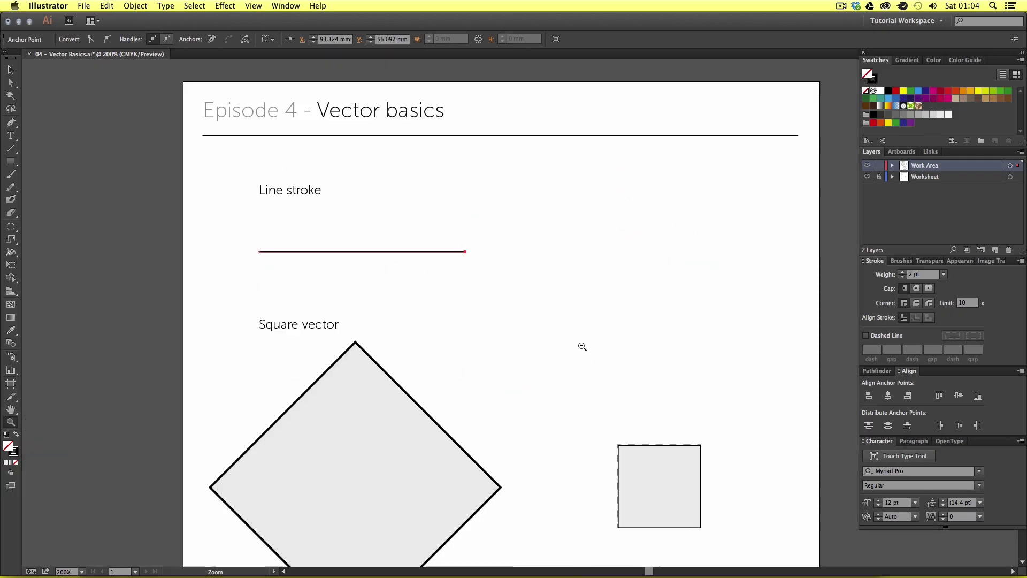
pyautogui.keyDown('alt'); pyautogui.click(579, 346); pyautogui.keyUp('alt')
pyautogui.moveTo(582, 376); pyautogui.dragTo(574, 249)
pyautogui.scroll(-5, 587, 359)
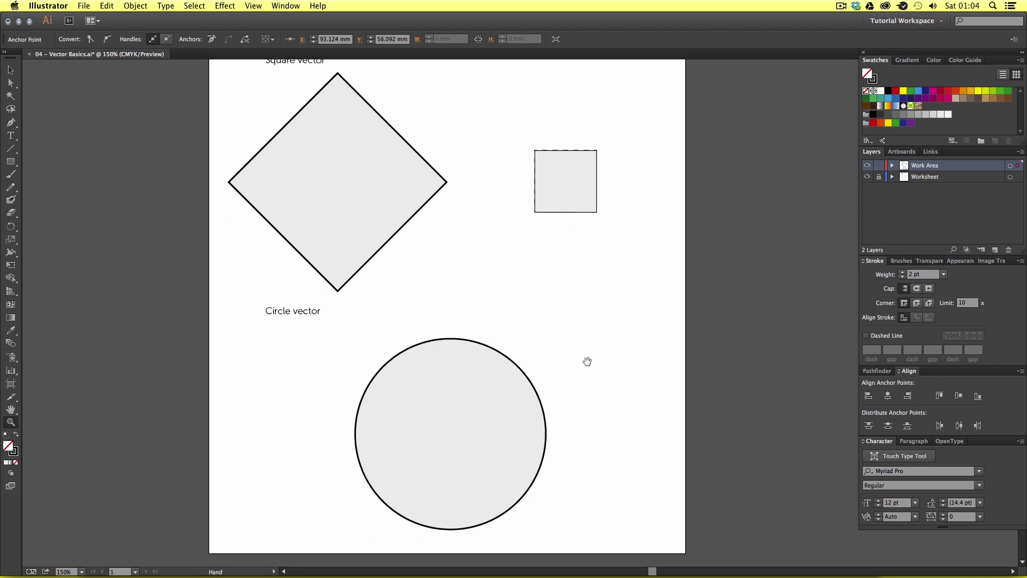
pyautogui.hscroll(2, 507, 323)
pyautogui.click(470, 324)
pyautogui.click(567, 352)
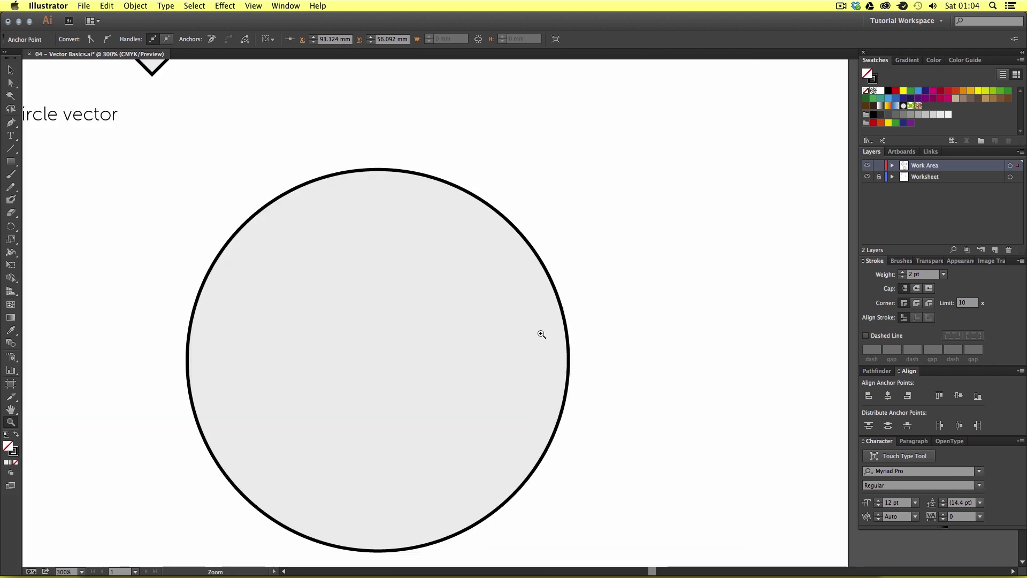
pyautogui.keyDown('alt'); pyautogui.click(538, 323); pyautogui.keyUp('alt')
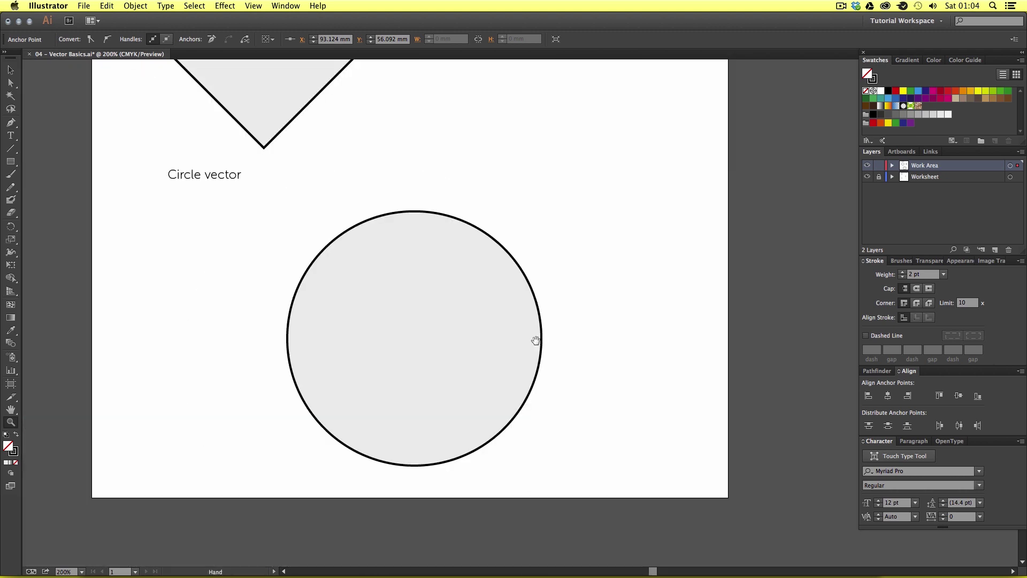
pyautogui.moveTo(537, 340); pyautogui.dragTo(562, 344)
pyautogui.press('a')
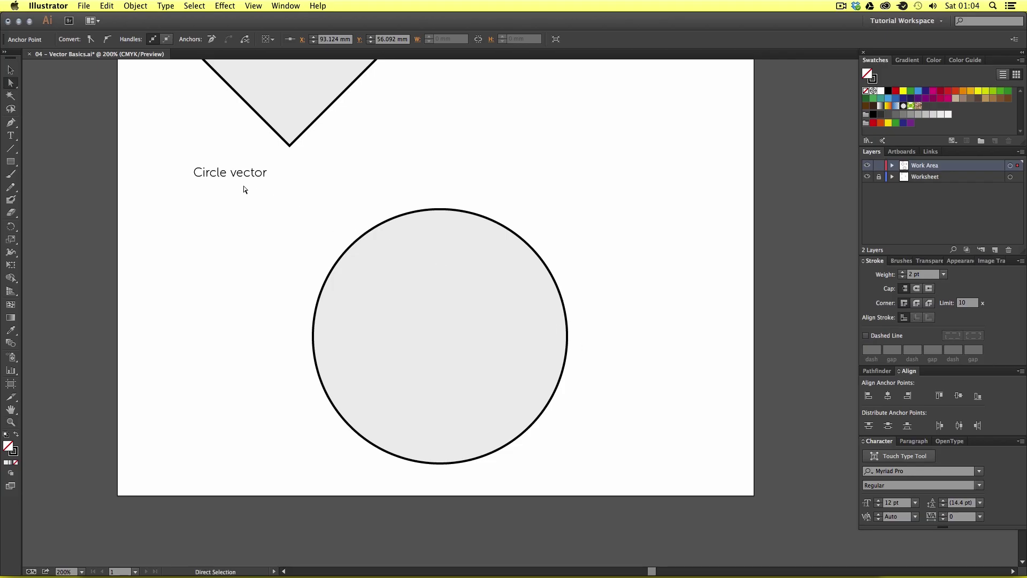
pyautogui.moveTo(240, 183); pyautogui.dragTo(654, 487)
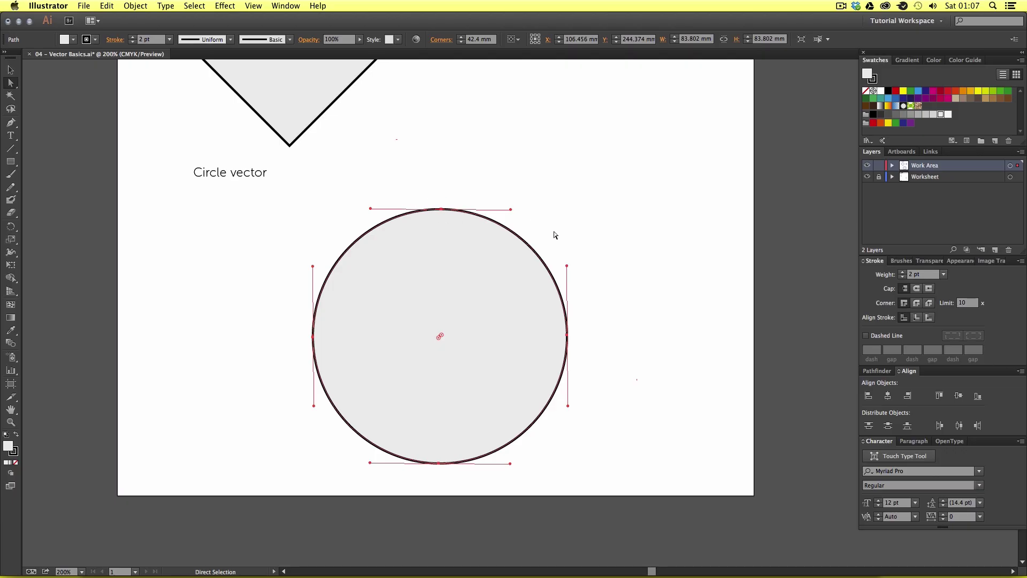
# Step: Swing the circle's top anchor point's right handle straight down past the centre, lengthen it, and deselect the shape
pyautogui.click(440, 210)
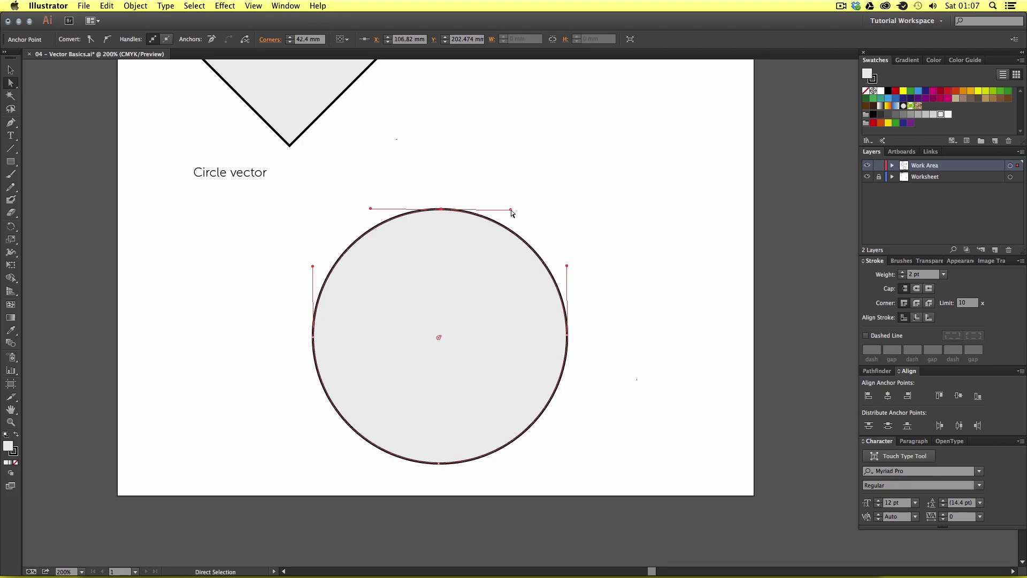
pyautogui.moveTo(511, 210); pyautogui.dragTo(439, 339)
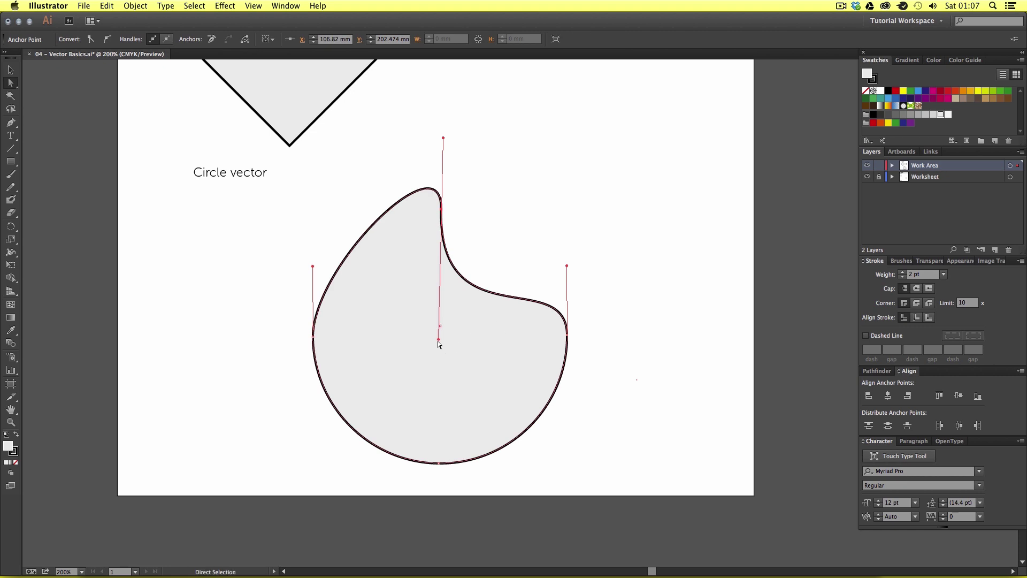
pyautogui.moveTo(438, 341); pyautogui.dragTo(441, 384)
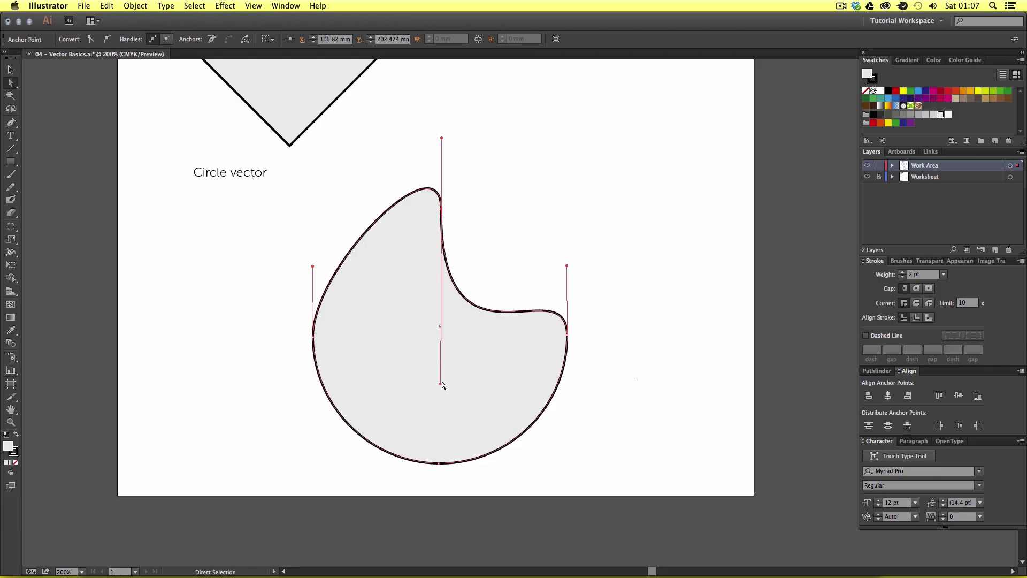
pyautogui.click(285, 434)
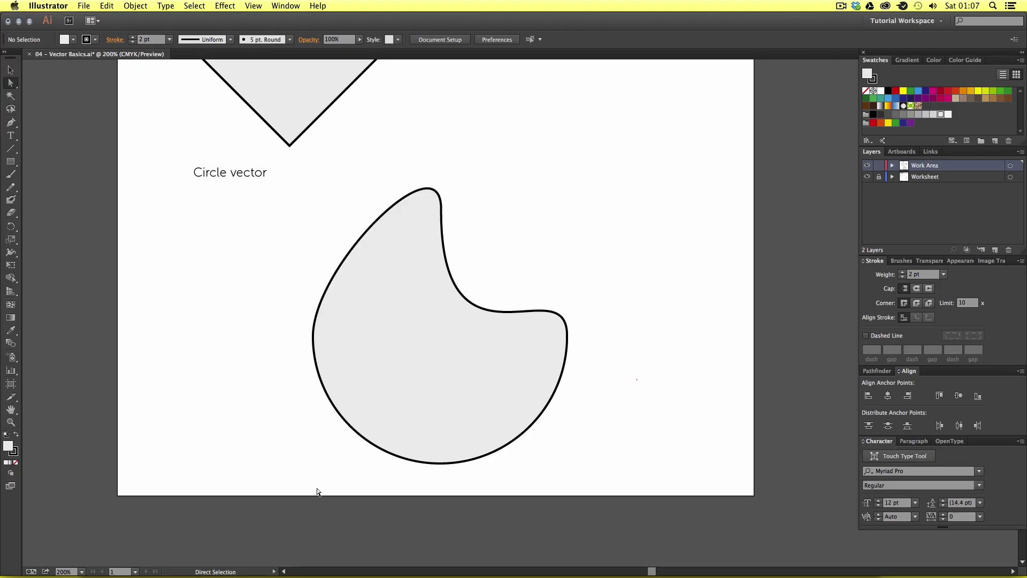
# Step: Pull the left anchor point's lower handle inward across the reshaped circle, and move the whole shape slightly right
pyautogui.click(339, 413)
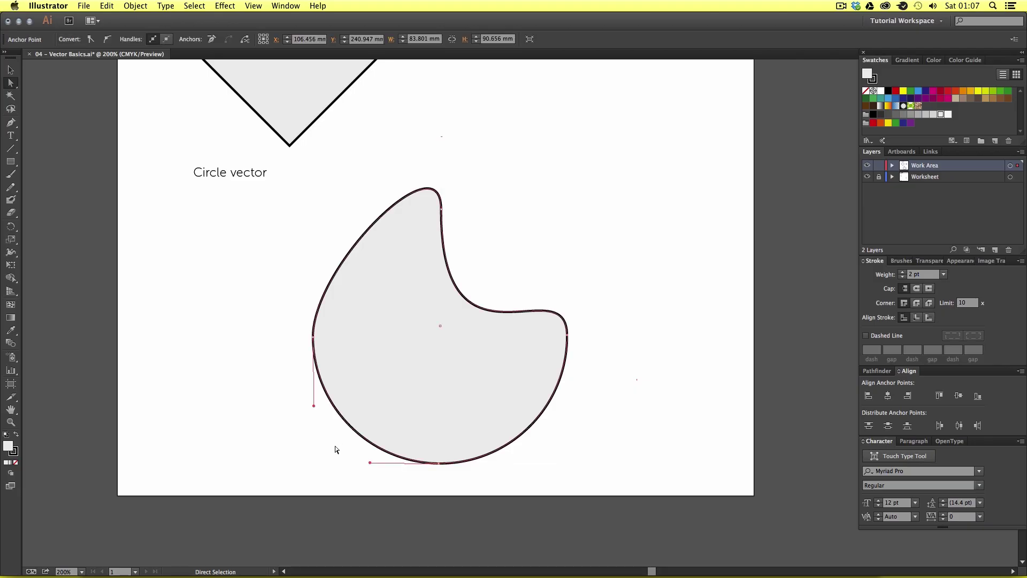
pyautogui.click(313, 338)
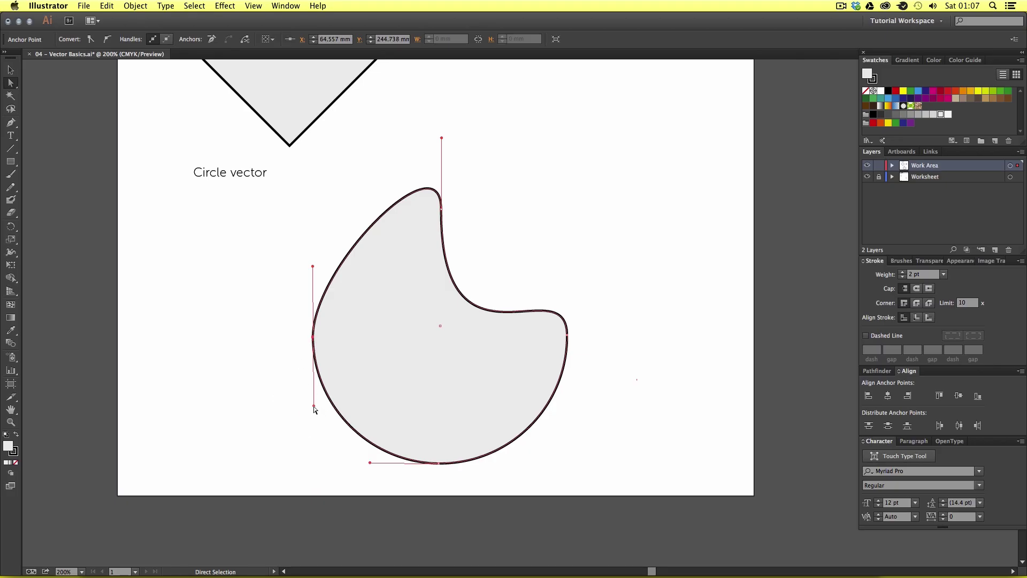
pyautogui.moveTo(314, 406); pyautogui.dragTo(453, 376)
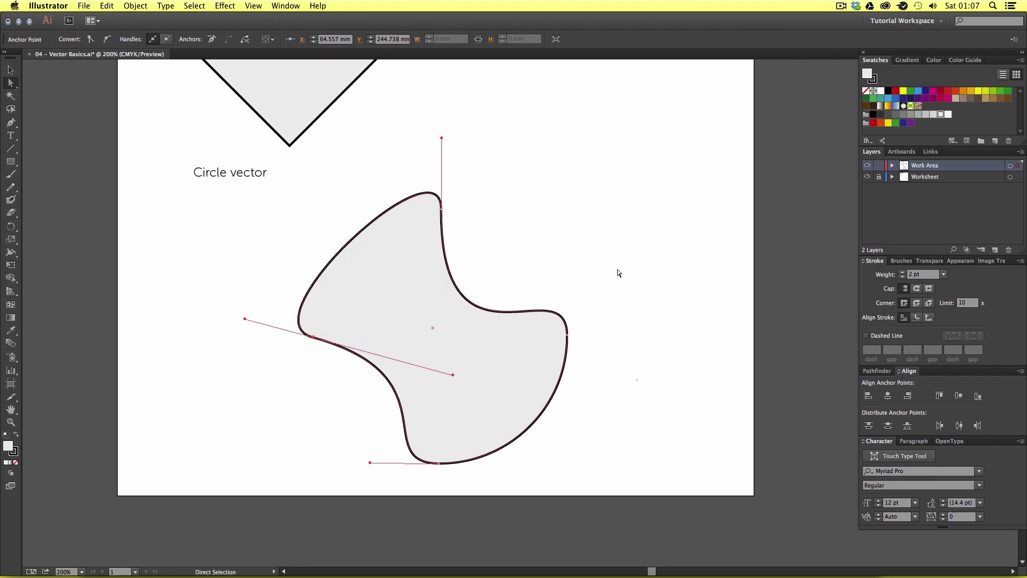
pyautogui.press('v')
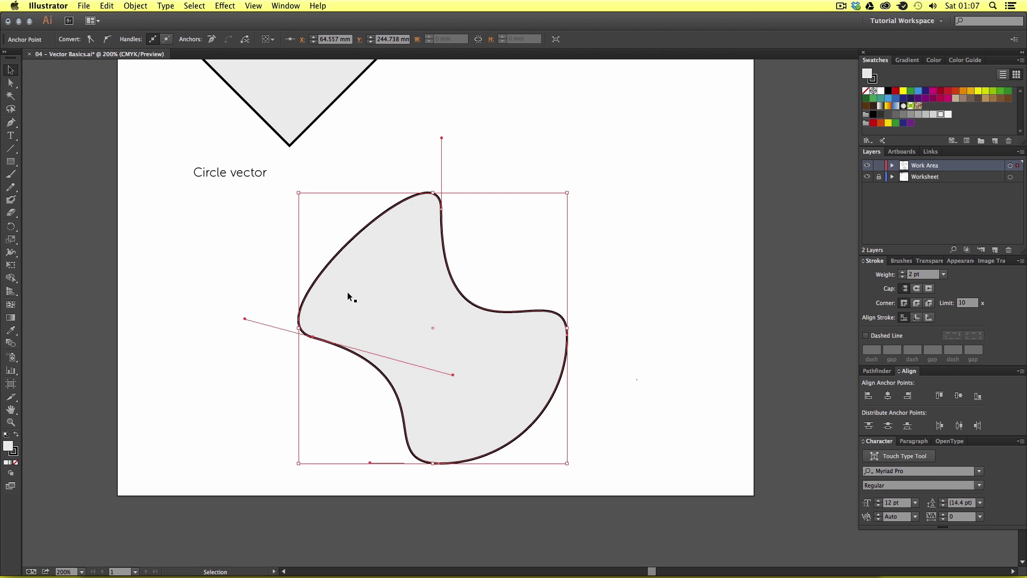
pyautogui.moveTo(420, 321)
pyautogui.mouseDown()
pyautogui.moveTo(457, 321)
pyautogui.moveTo(402, 322)
pyautogui.moveTo(426, 322)
pyautogui.mouseUp()
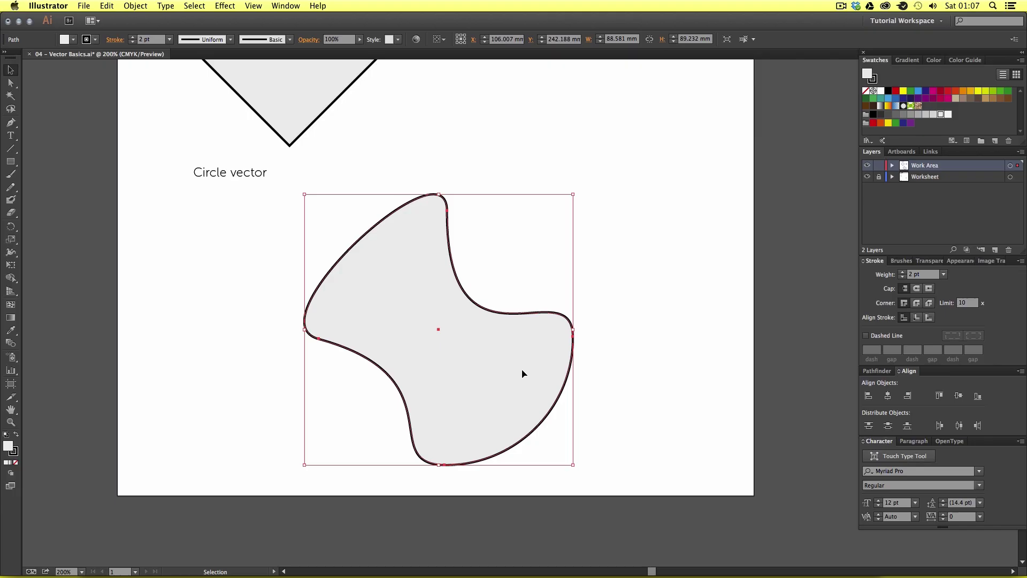
# Step: Angle the upper handle of the shape's right anchor point inward to the left, and deselect the shape
pyautogui.press('a')
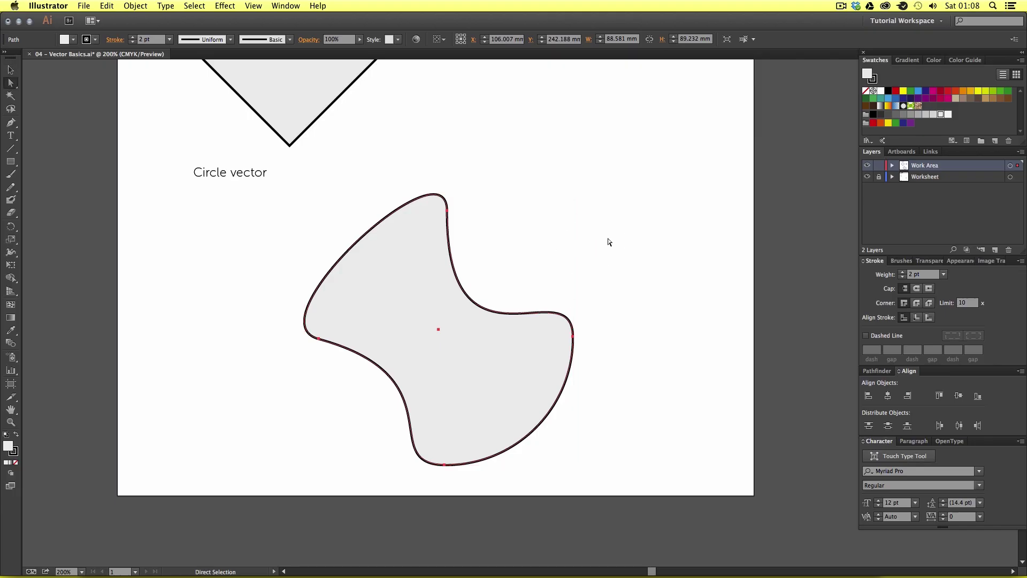
pyautogui.click(573, 336)
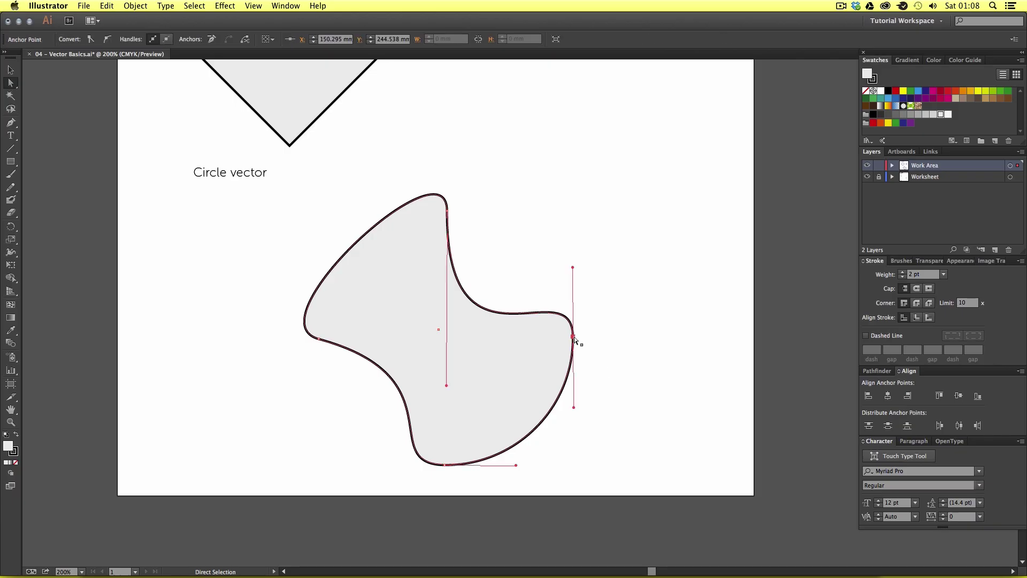
pyautogui.moveTo(573, 337)
pyautogui.mouseDown()
pyautogui.moveTo(591, 339)
pyautogui.moveTo(534, 339)
pyautogui.moveTo(573, 337)
pyautogui.mouseUp()
pyautogui.moveTo(574, 269); pyautogui.dragTo(529, 288)
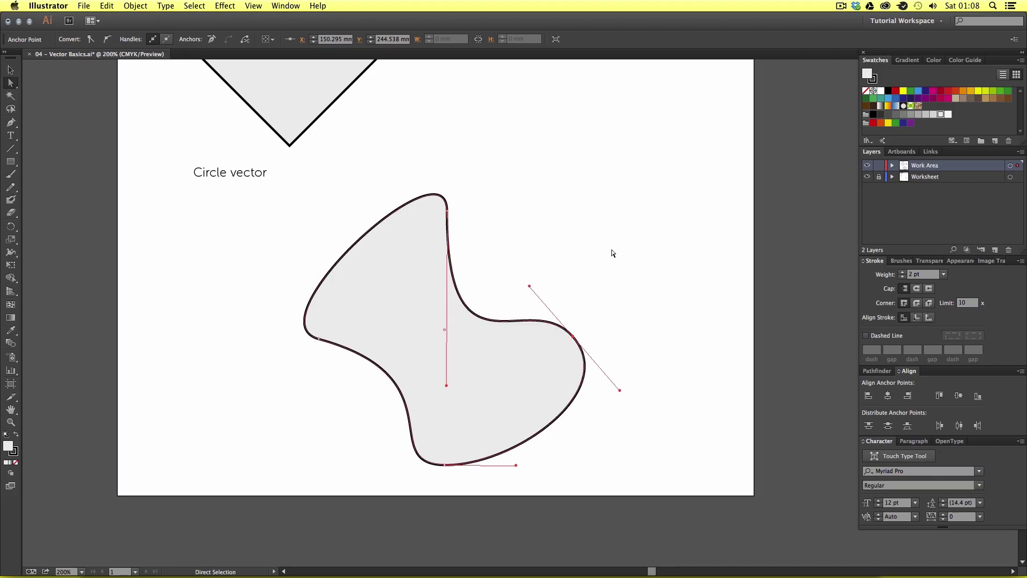
pyautogui.press('z')
pyautogui.keyDown('alt'); pyautogui.click(523, 233); pyautogui.keyUp('alt')
pyautogui.keyDown('alt'); pyautogui.click(522, 233); pyautogui.keyUp('alt')
pyautogui.scroll(2, 562, 263)
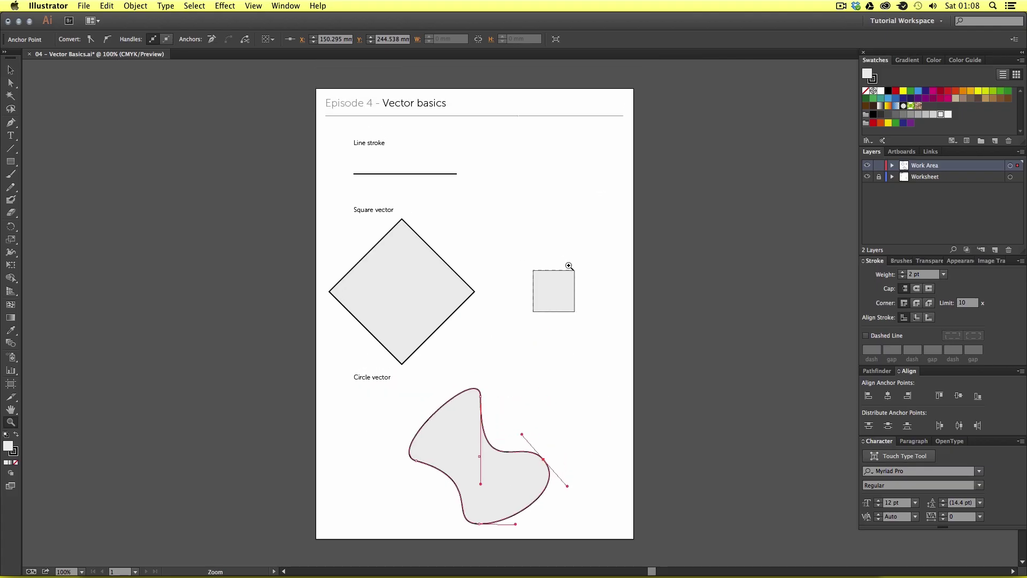
pyautogui.press('v')
pyautogui.click(603, 378)
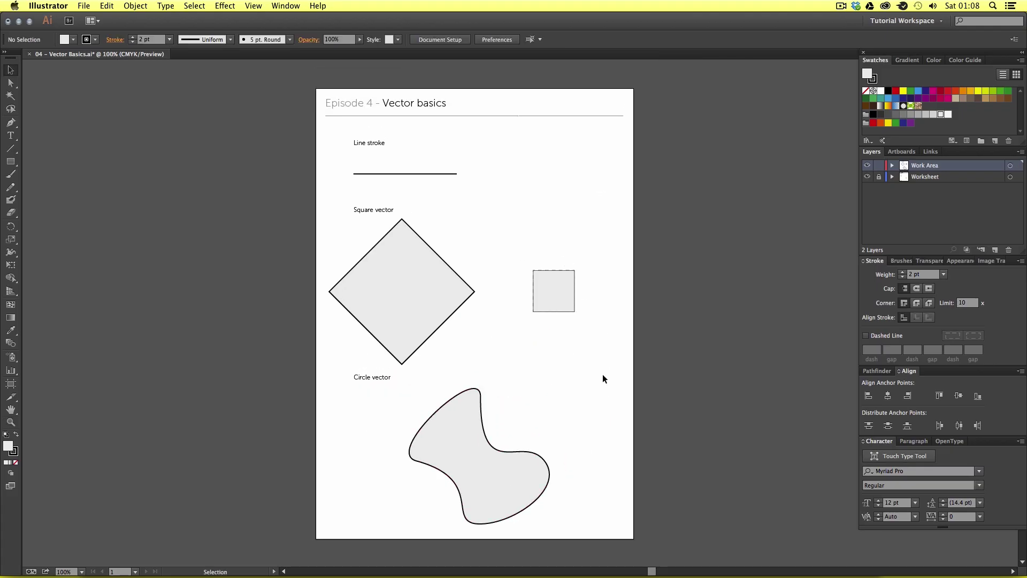